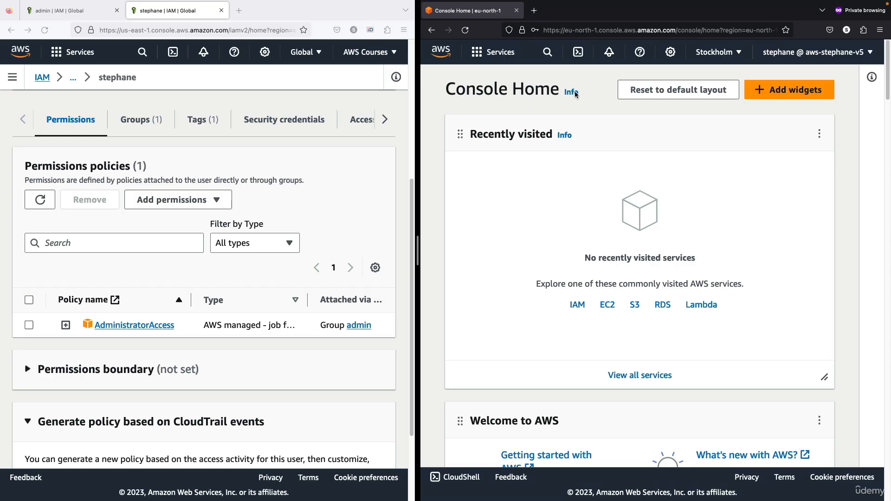
- In the private browsing window, search for the IAM service, open its Users list and collapse the navigation
left_click(548, 53)
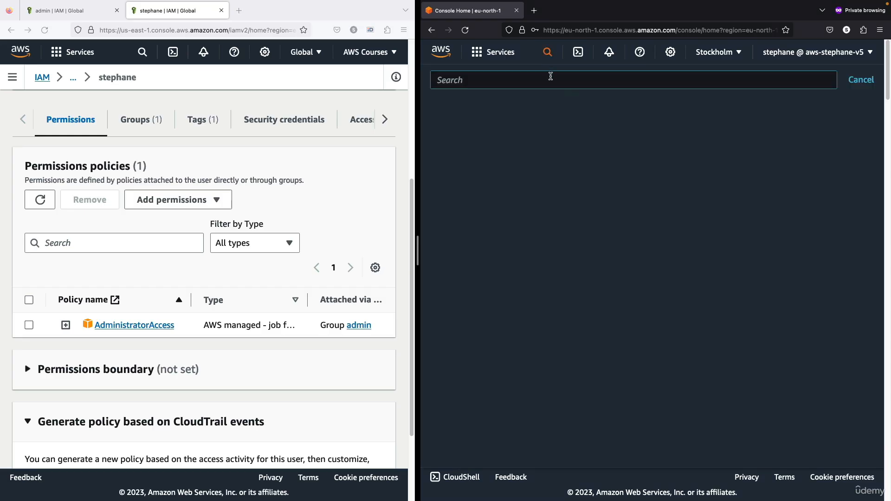
type("iam")
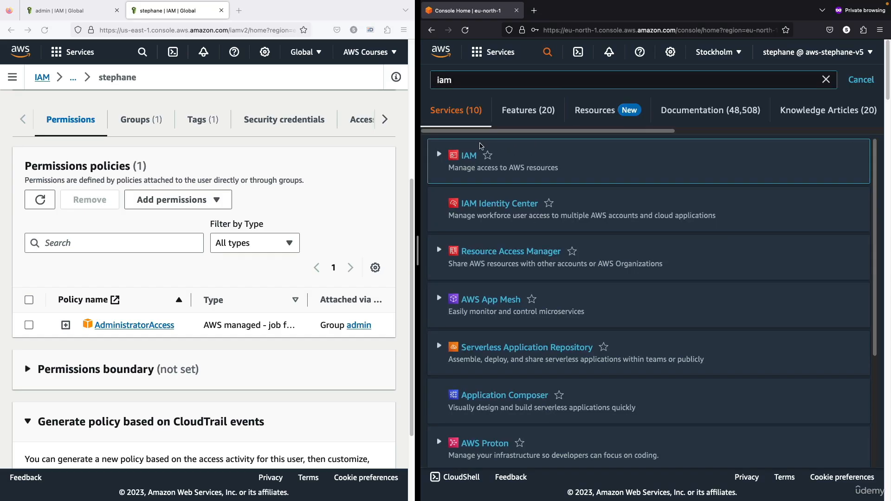
left_click(469, 155)
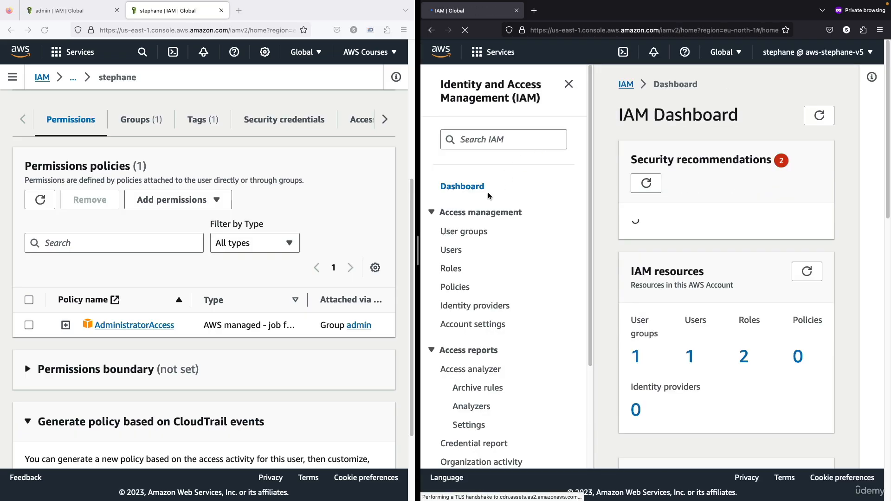
left_click(452, 250)
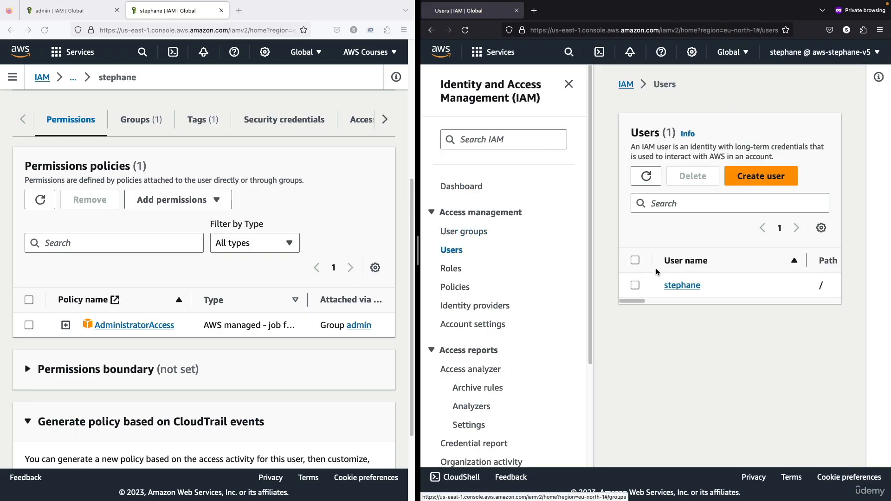
left_click(570, 87)
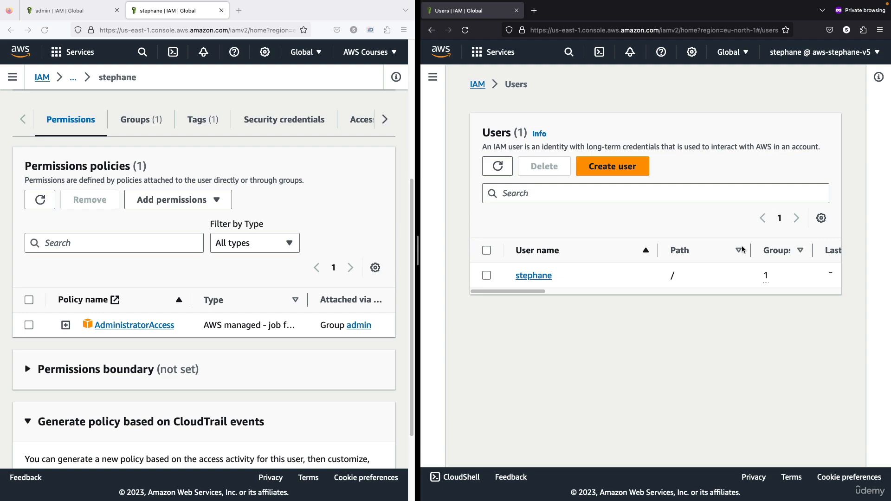
- In the AWS Courses session, open the admin group from the user's group memberships and remove the user from that group
scroll(236, 283, "up", 5)
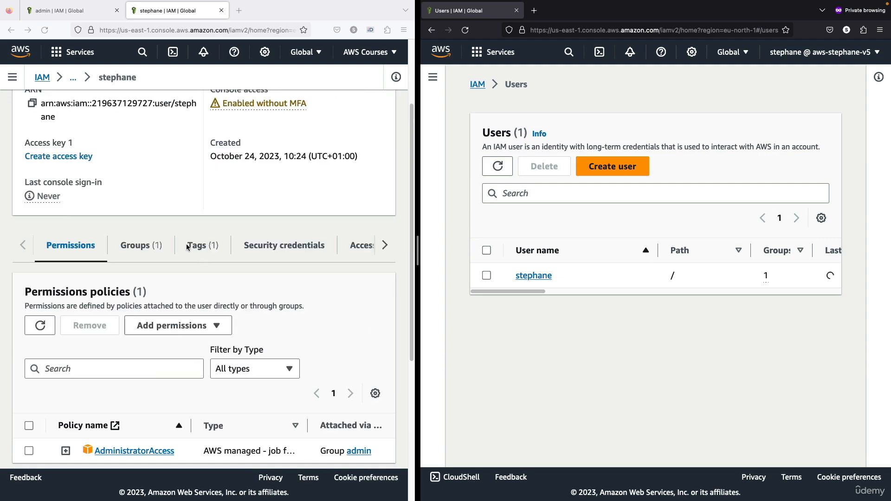
left_click(149, 242)
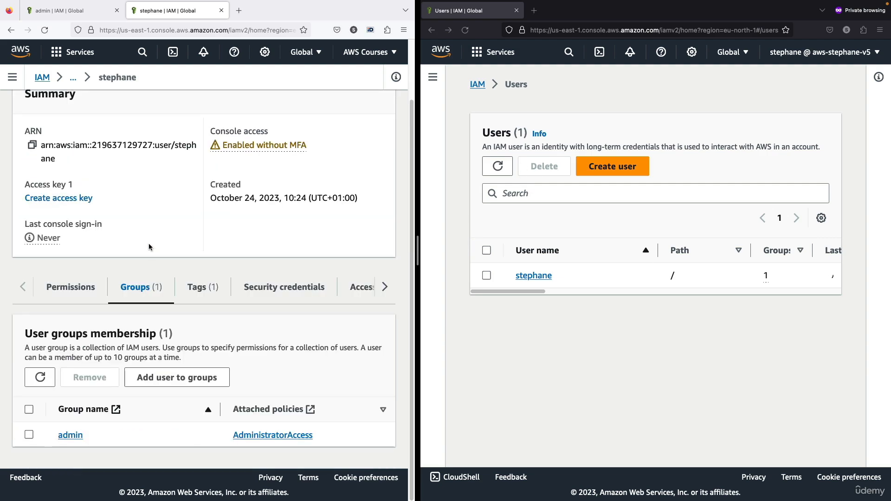
left_click(75, 440)
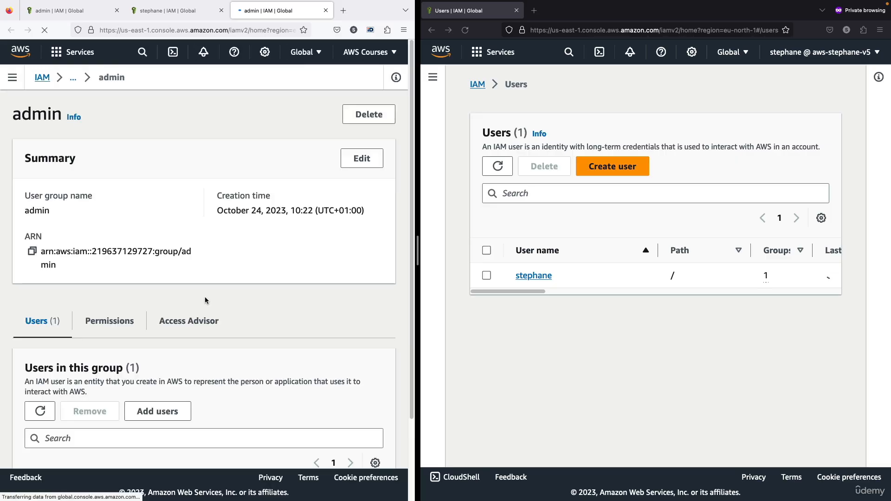
scroll(206, 301, "down", 3)
left_click(29, 427)
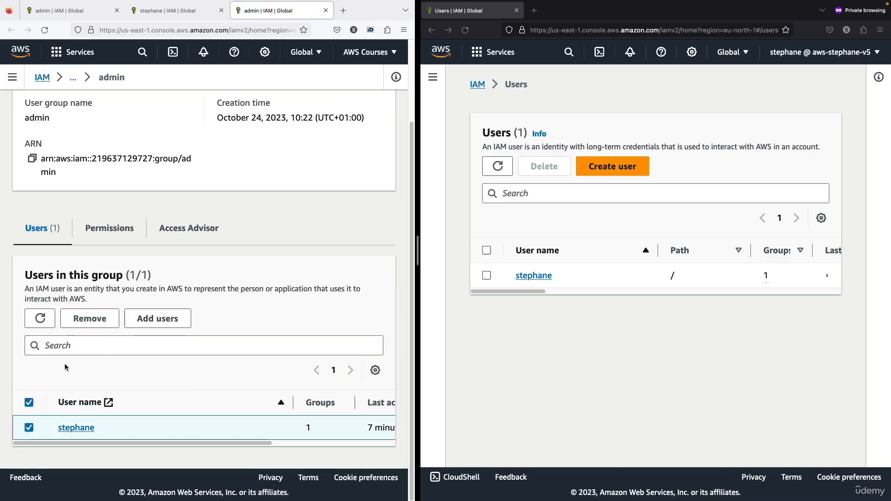
left_click(93, 326)
left_click(350, 308)
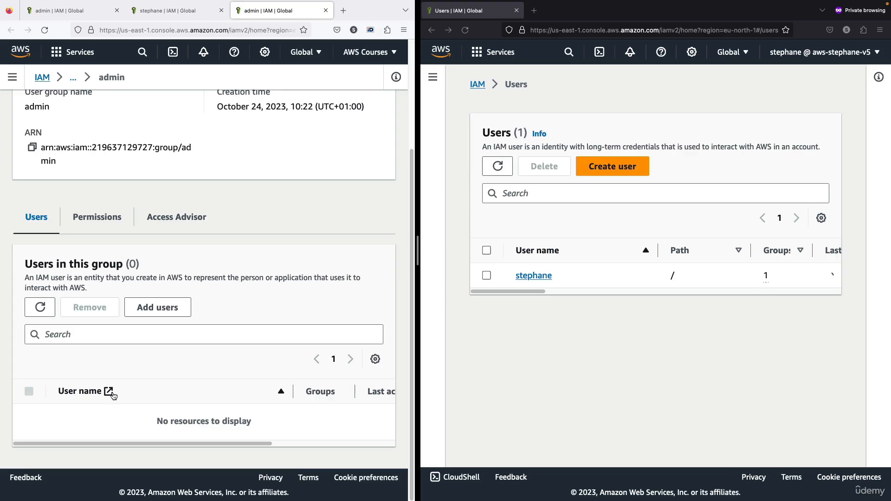
- Reload the Users page in the private browsing session and examine the user's access and the permission details given there
left_click(615, 110)
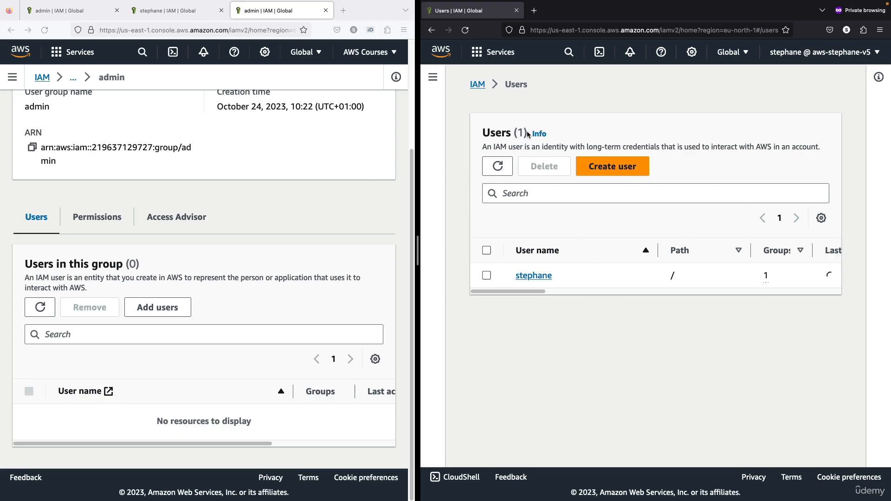
left_click(465, 29)
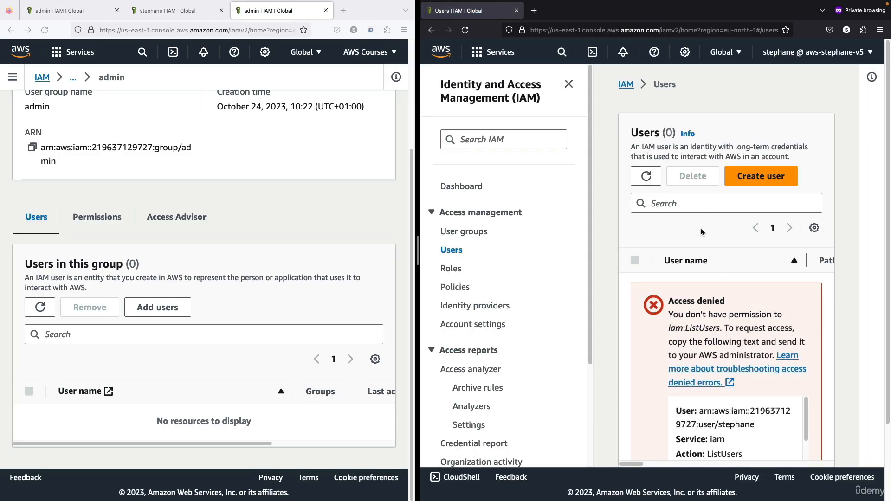
scroll(701, 232, "down", 1)
scroll(666, 179, "up", 1)
left_click_drag(648, 122, 676, 123)
scroll(701, 246, "down", 1)
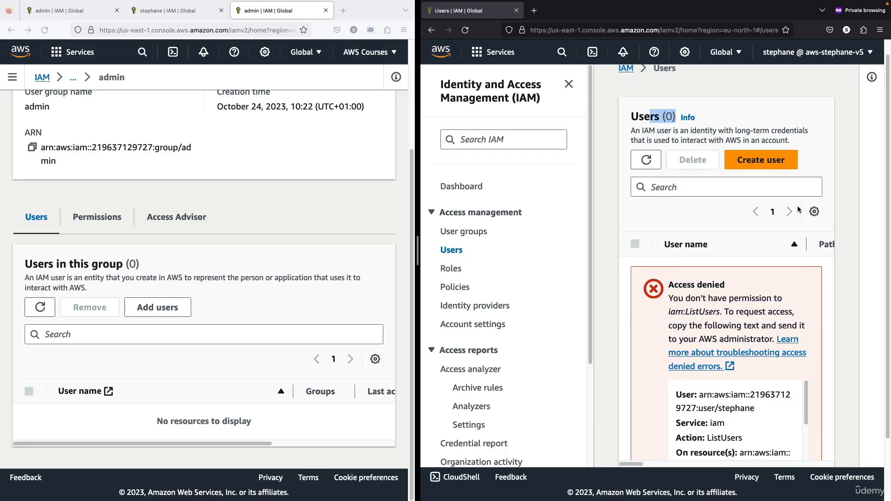
scroll(802, 262, "up", 1)
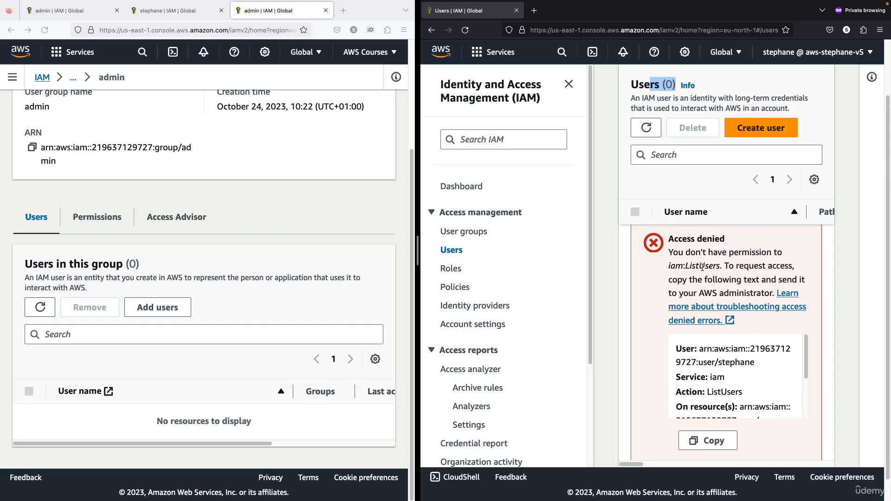
left_click(678, 254)
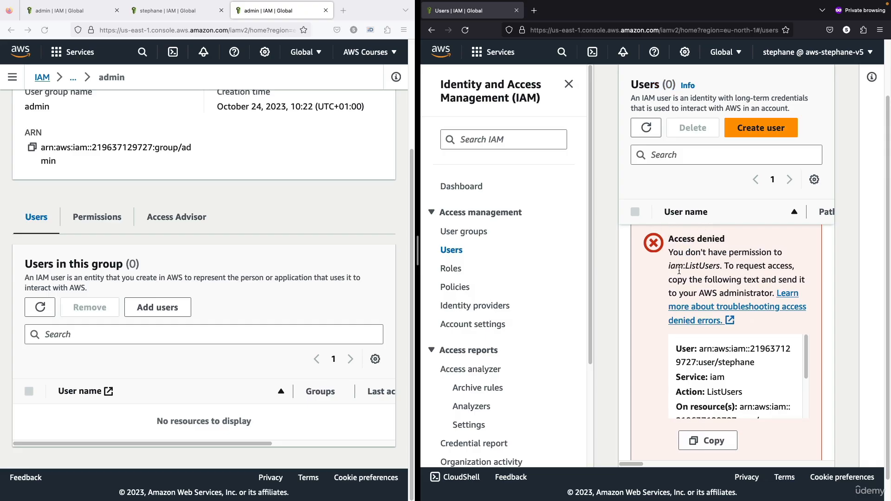
left_click_drag(668, 268, 713, 267)
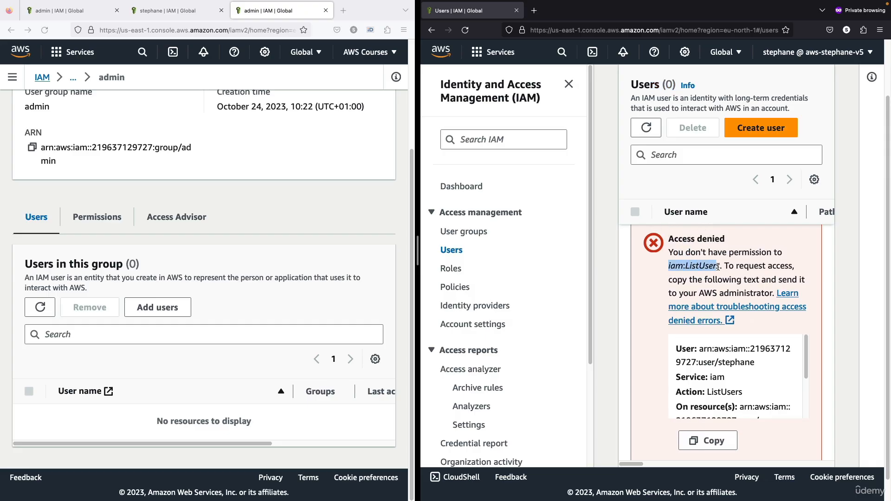
left_click(227, 285)
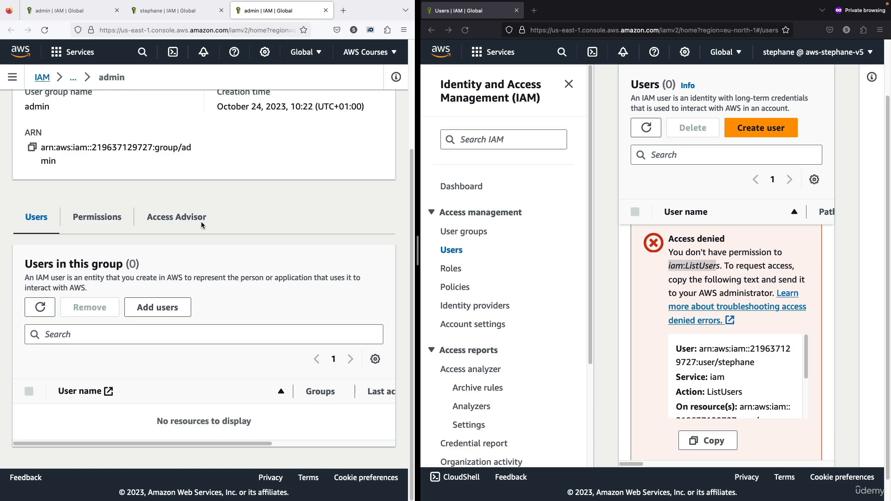
left_click(747, 259)
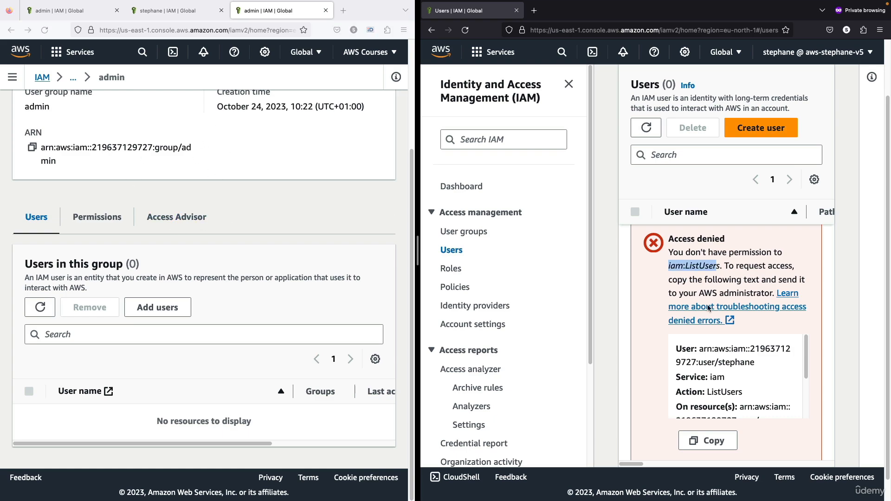
scroll(740, 254, "down", 3)
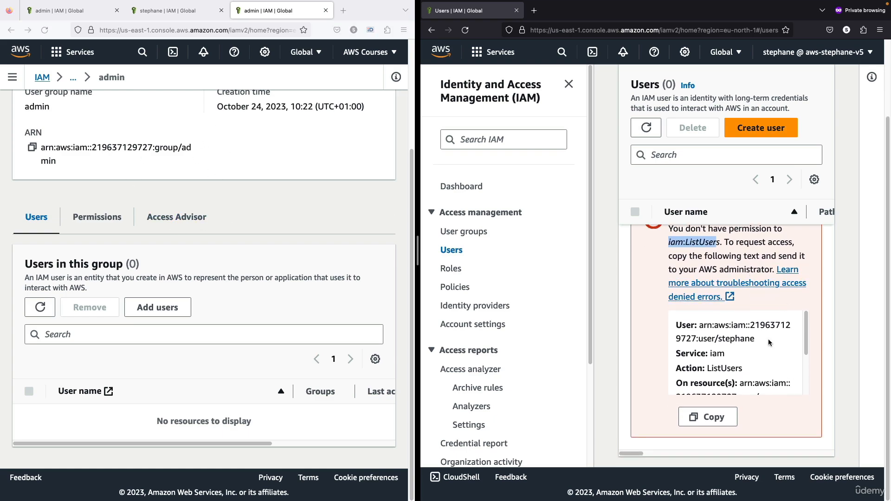
scroll(784, 336, "down", 1)
scroll(784, 335, "up", 1)
- In the AWS Courses session, open the IAM user's details from the Users list and review the permissions policies
scroll(194, 239, "up", 3)
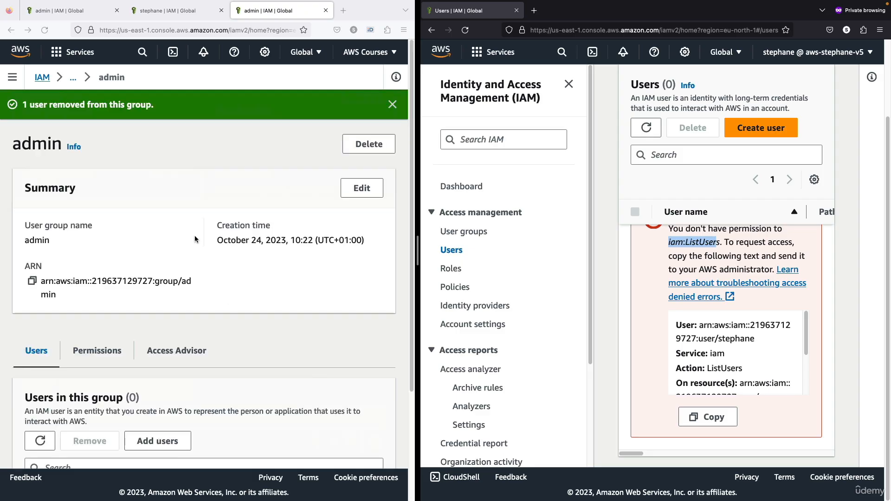
left_click(42, 78)
left_click(12, 77)
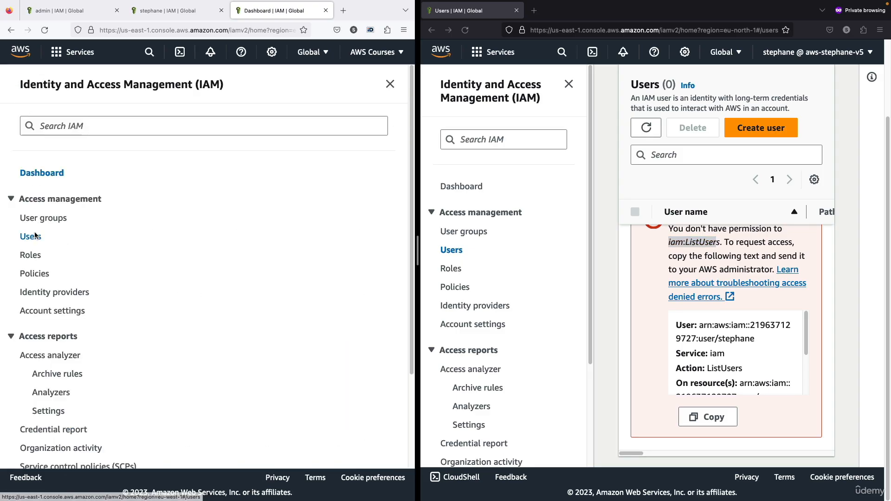
left_click(34, 236)
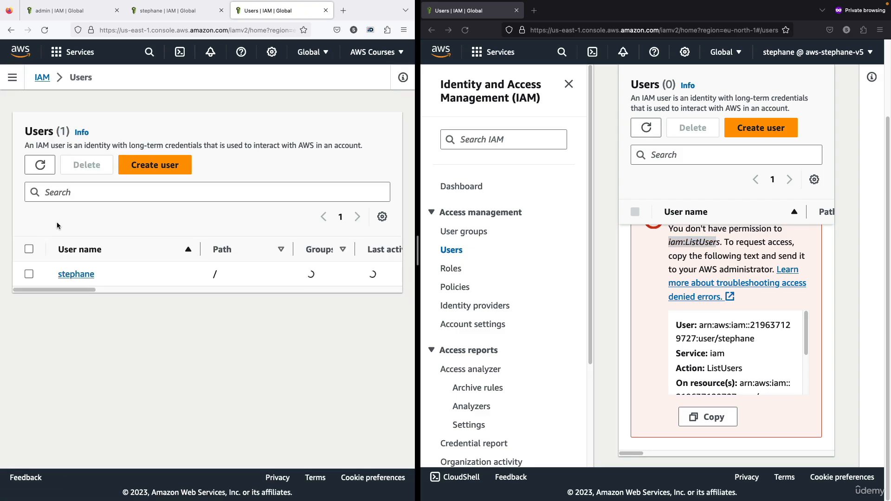
left_click(86, 275)
scroll(146, 280, "down", 3)
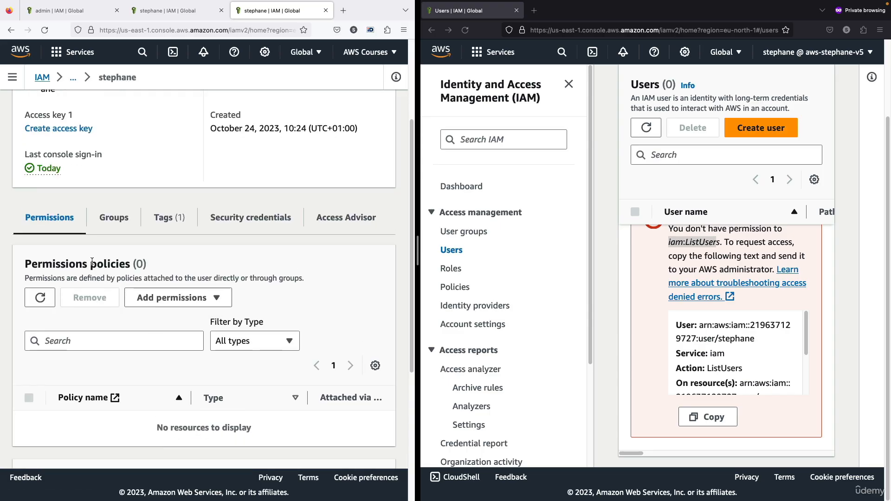
left_click_drag(90, 264, 161, 265)
scroll(161, 265, "down", 4)
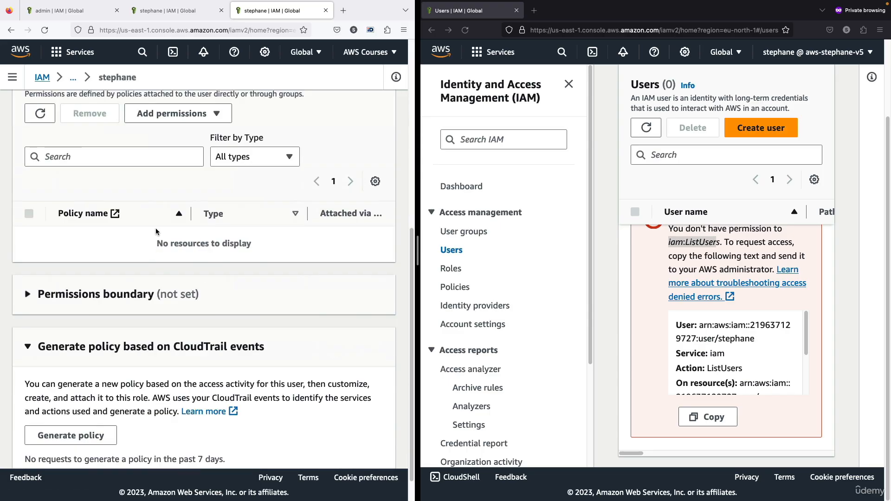
scroll(155, 227, "up", 2)
- Start adding permissions to the user with the Attach policies directly option
left_click(183, 205)
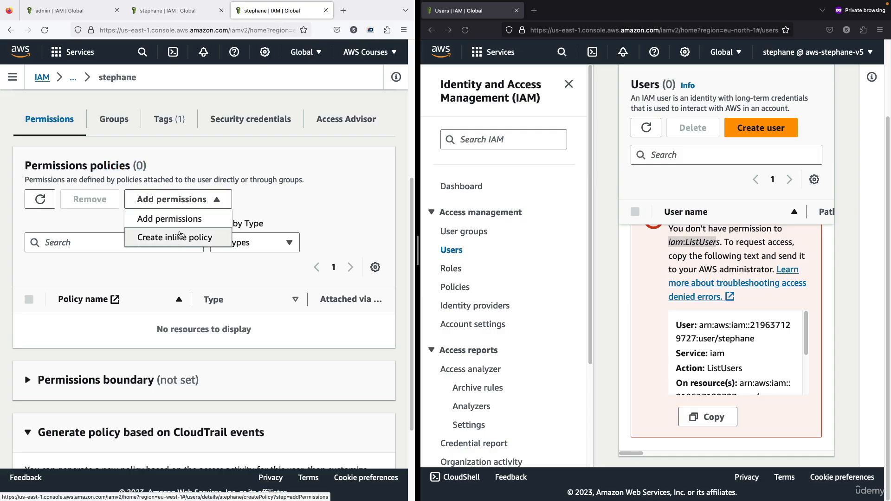
left_click(184, 221)
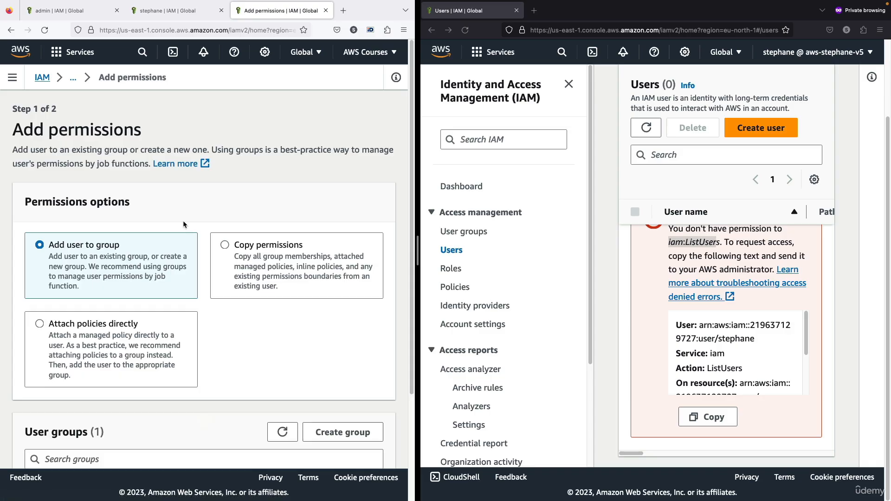
scroll(198, 209, "down", 2)
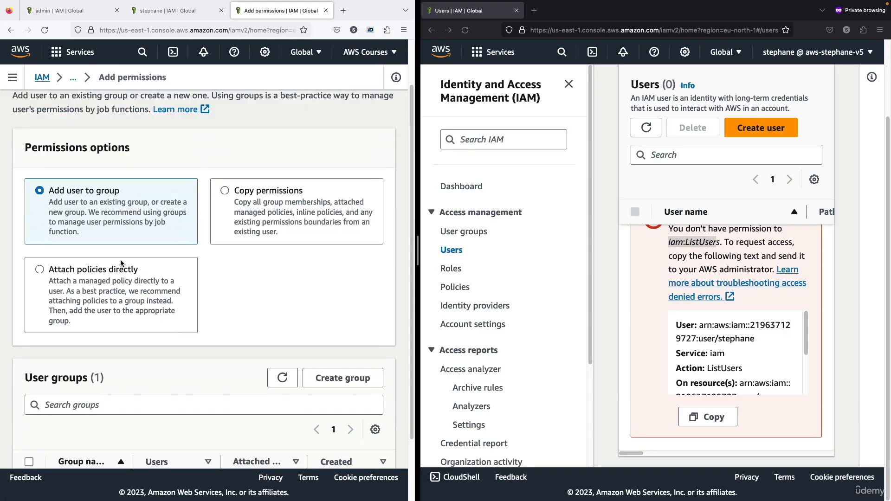
left_click(117, 281)
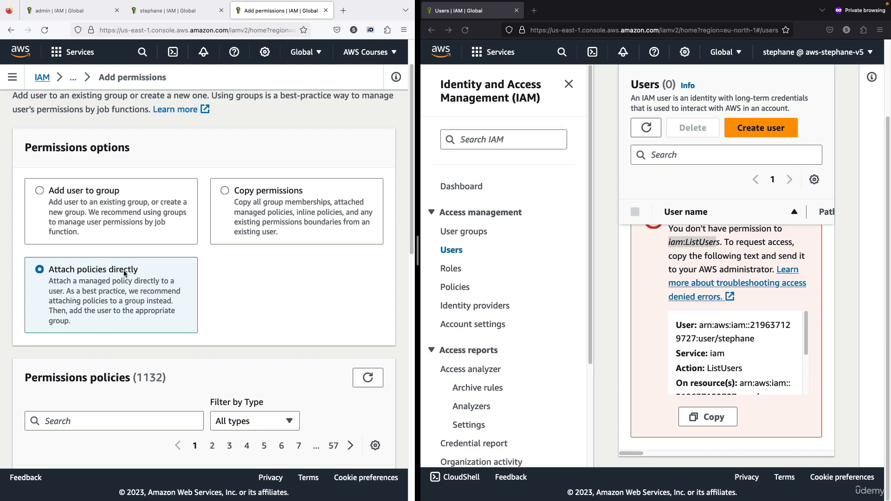
- Filter the policies by "iamre", select IAMReadOnlyAccess and add it to the user's permissions
scroll(124, 270, "down", 5)
left_click(124, 265)
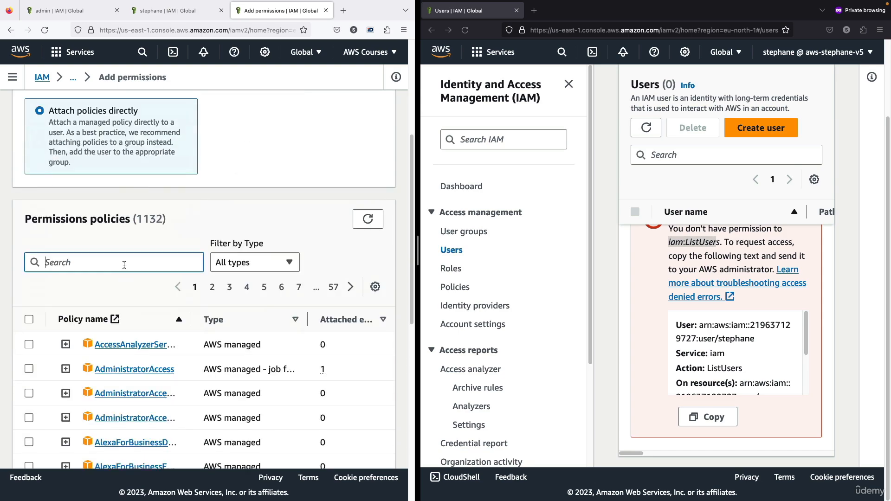
type("iam")
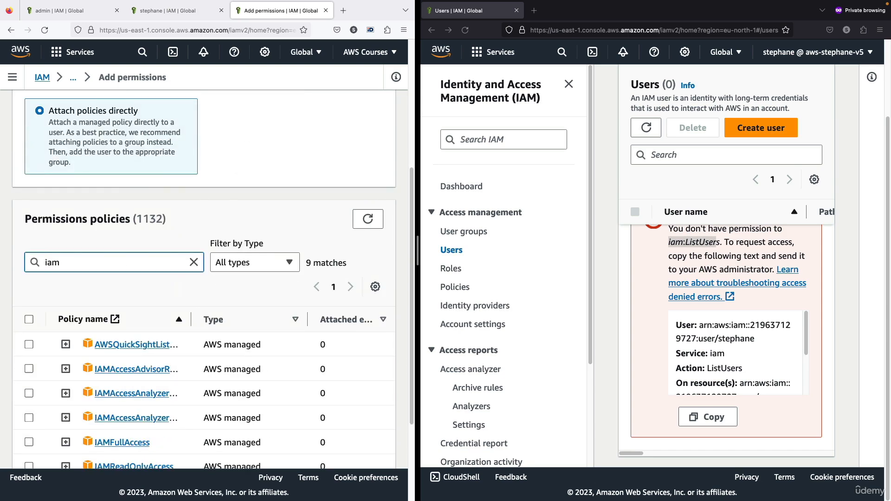
type("re")
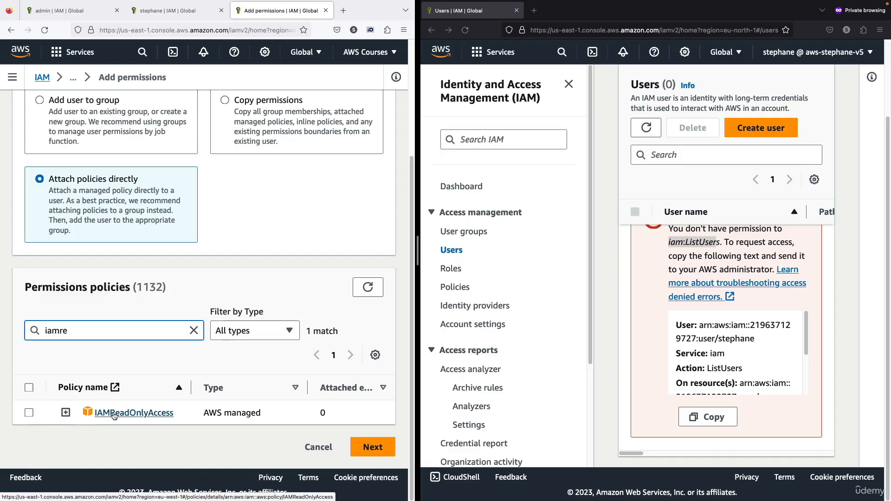
left_click(29, 412)
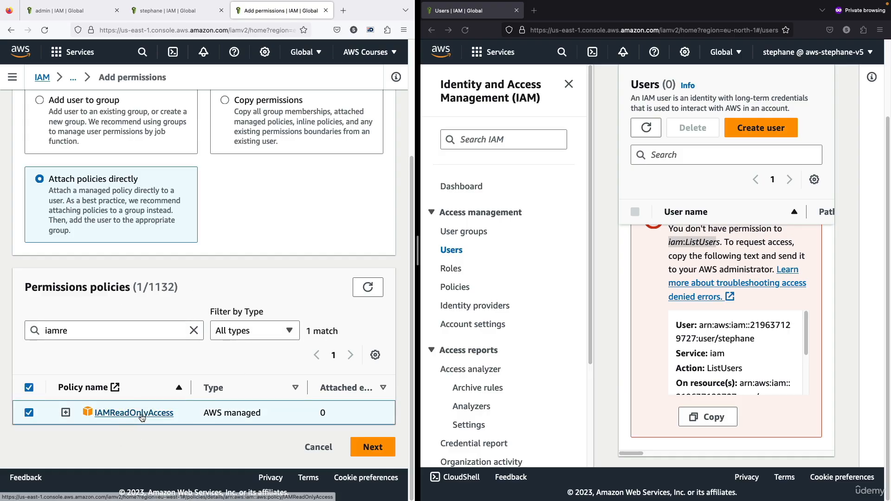
left_click(369, 446)
left_click(344, 392)
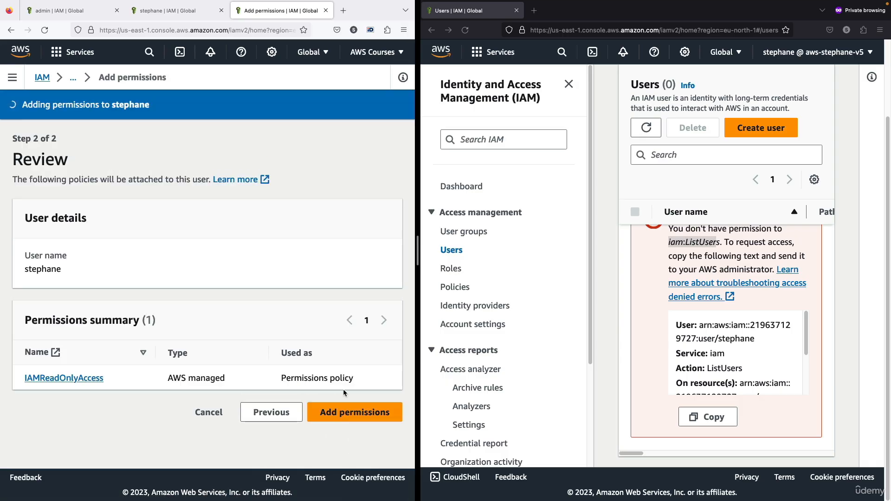
- Check the user's permissions policies and return to the Users list in the private browsing session
scroll(96, 162, "down", 3)
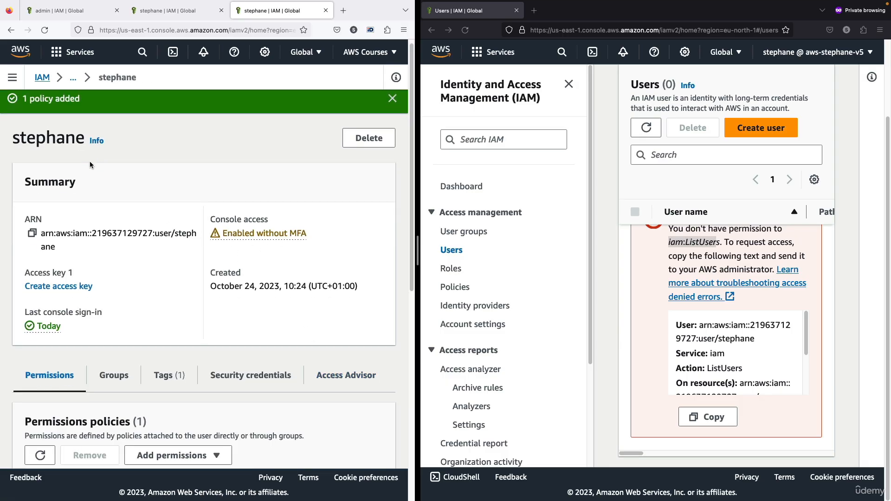
scroll(625, 215, "up", 1)
scroll(625, 215, "up", 1)
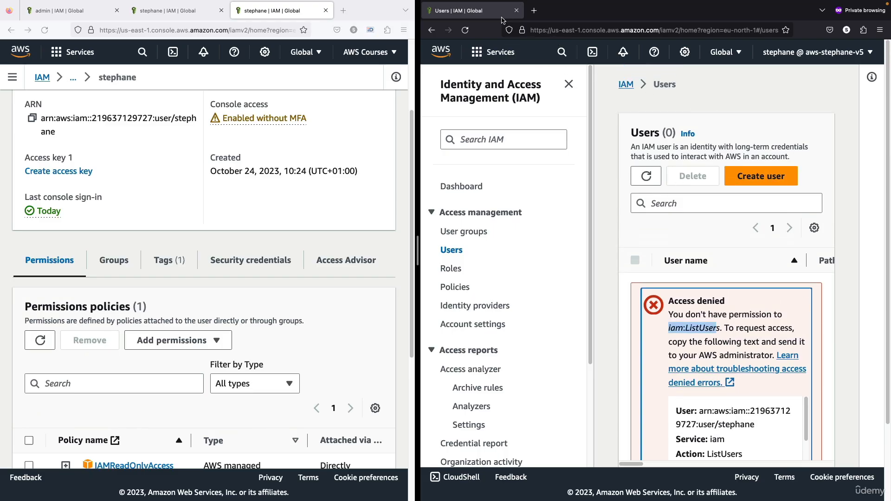
- Reload the Users page in the private browsing session and check the number of users listed
left_click(469, 31)
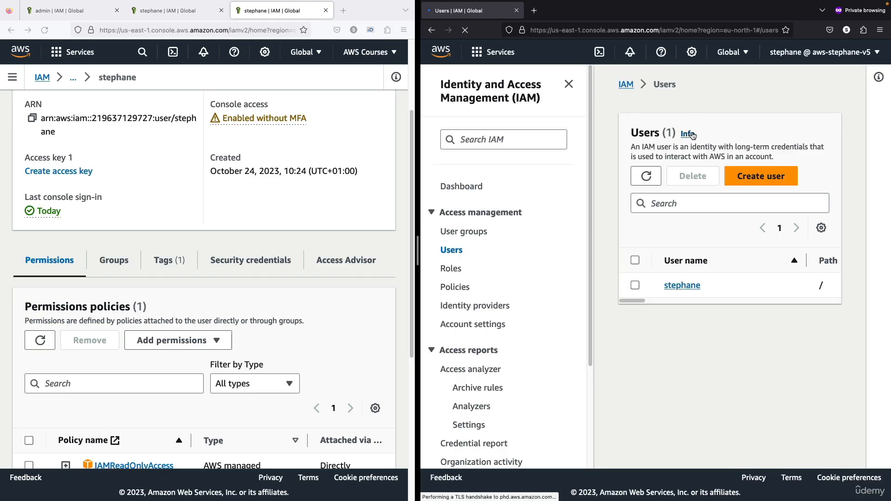
left_click_drag(644, 132, 671, 132)
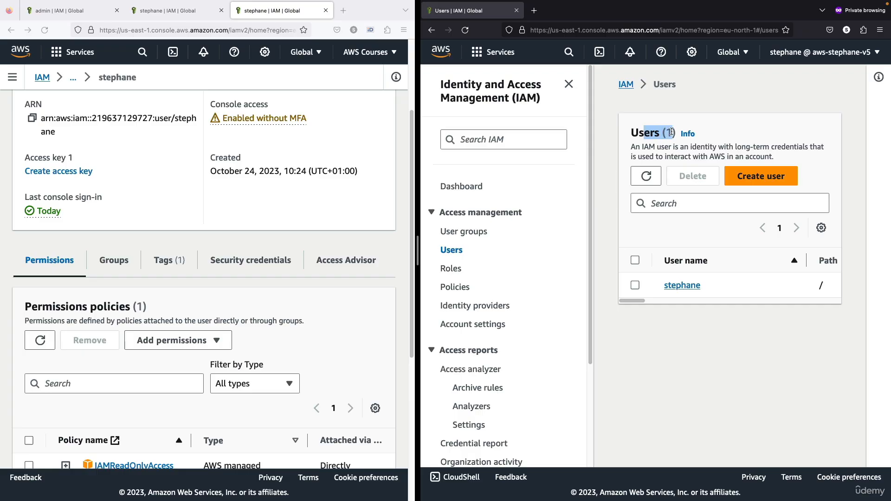
left_click(666, 128)
left_click_drag(656, 133, 674, 136)
left_click(673, 137)
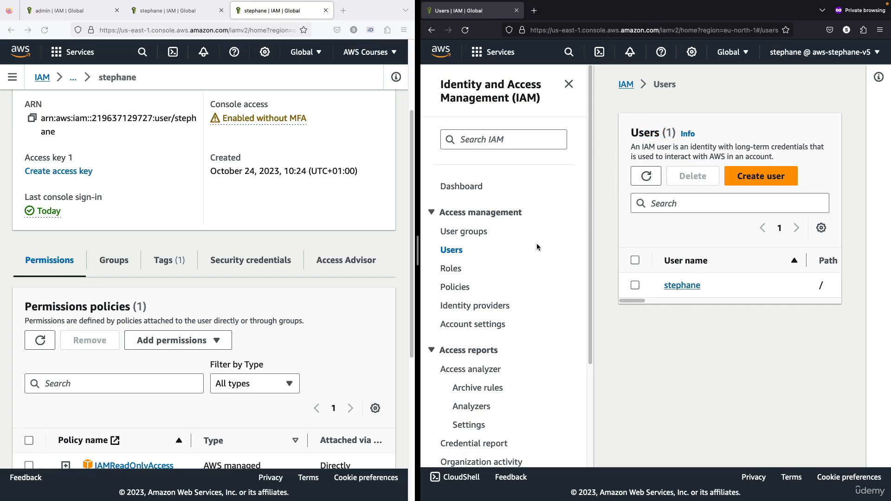
- Try to create a user group named developer in the private browsing session and check the IAM action the request needs
left_click(462, 232)
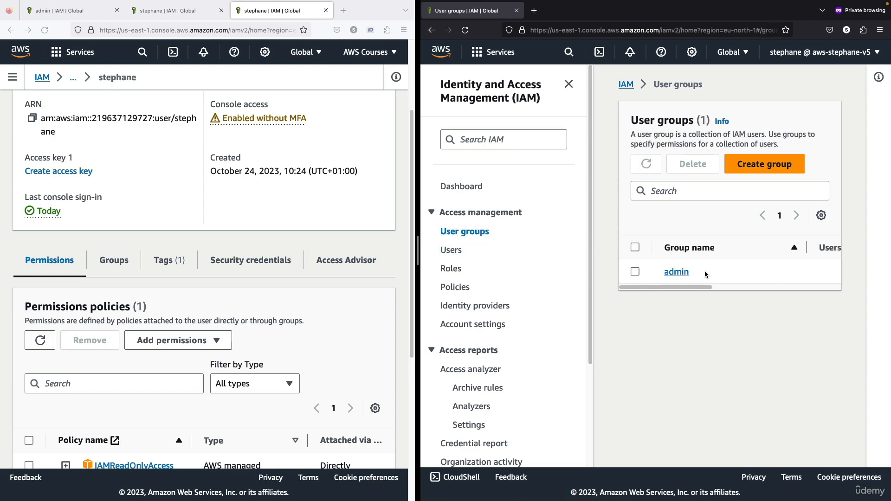
left_click(749, 168)
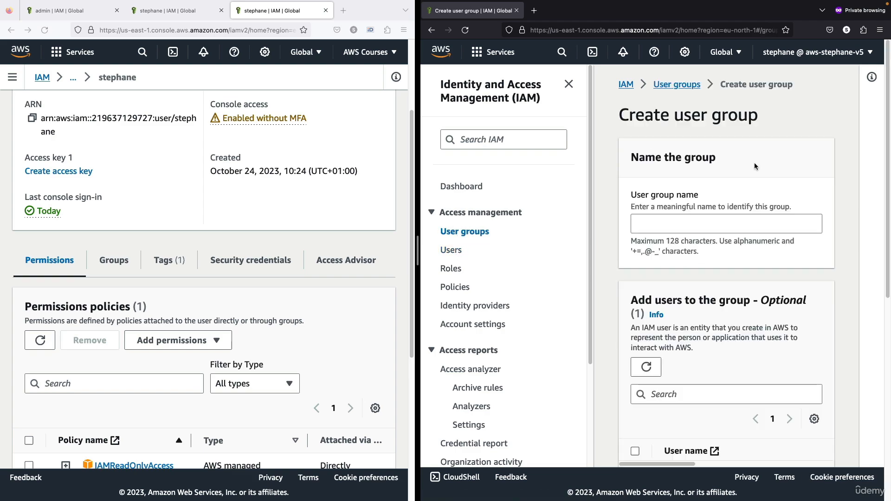
left_click(724, 224)
type("developer")
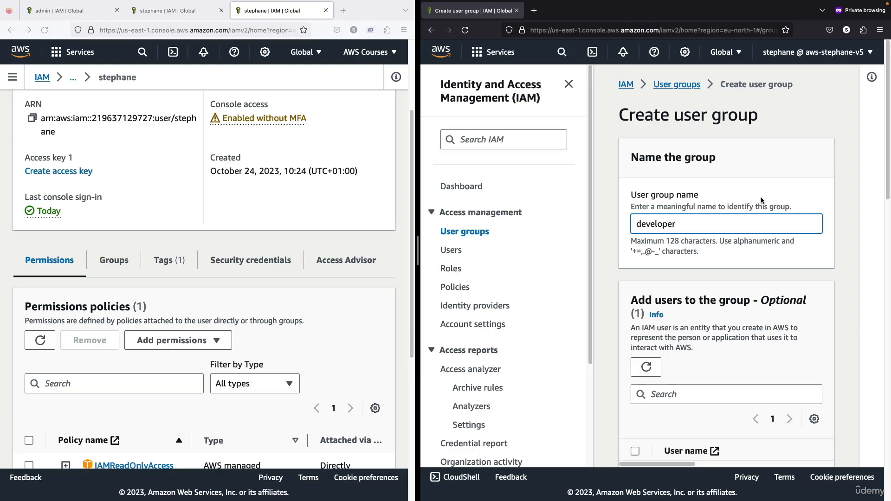
scroll(761, 201, "down", 20)
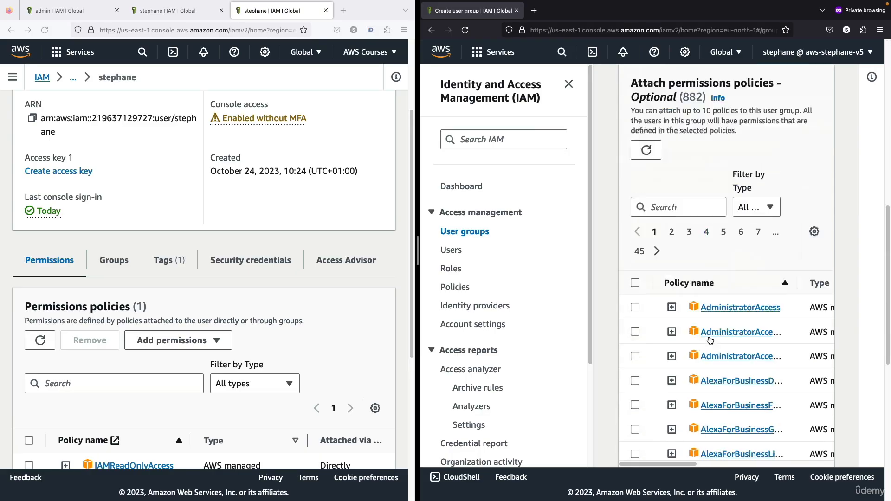
left_click(784, 440)
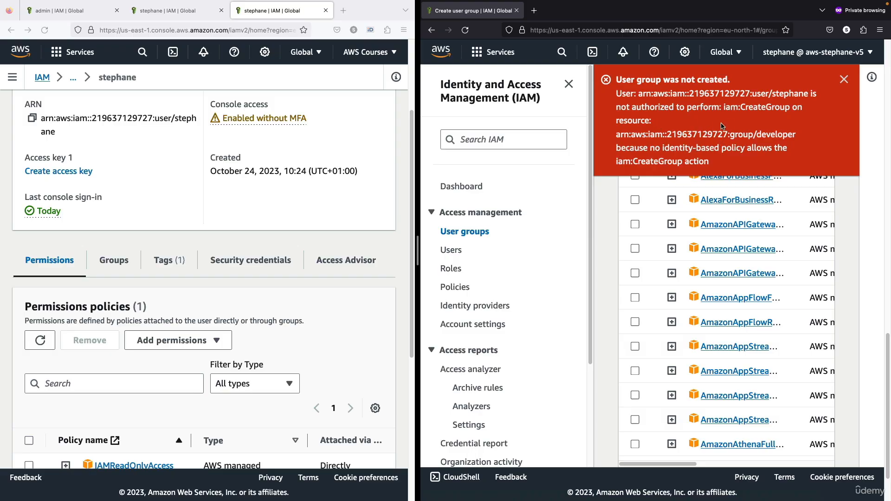
left_click_drag(721, 108, 787, 107)
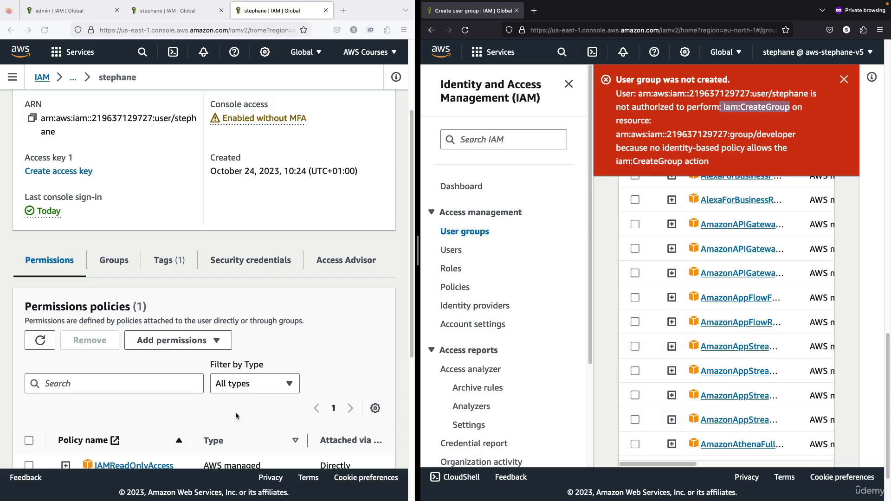
- In the AWS Courses session, review the policy attached directly to the IAM user
scroll(235, 413, "down", 5)
left_click(165, 267)
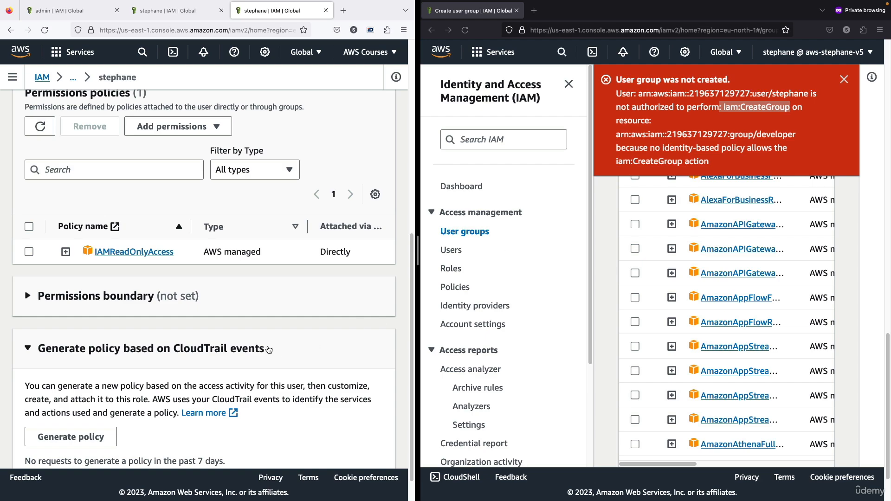
scroll(246, 325, "up", 7)
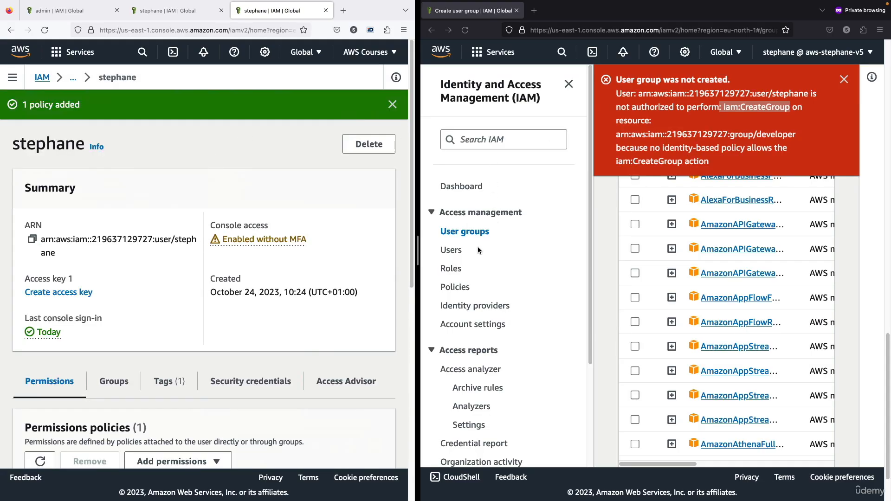
- From the User groups page of the AWS Courses session, start a new user group named developers
left_click(45, 78)
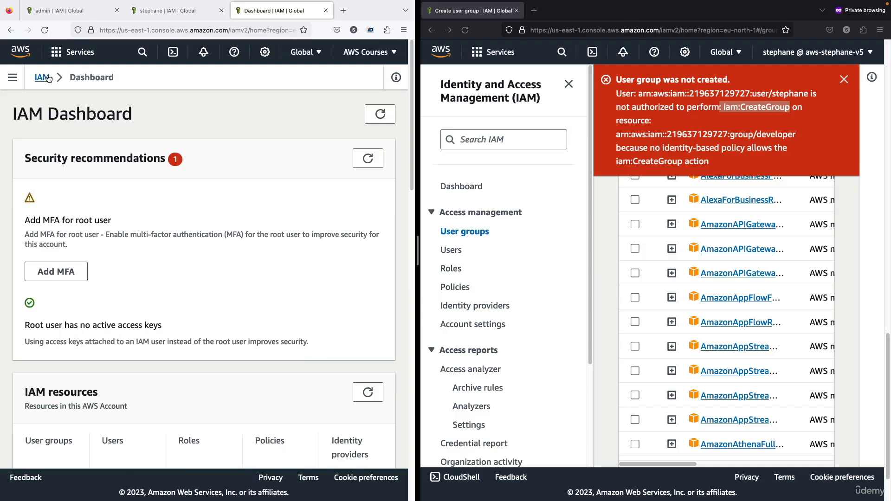
left_click(13, 78)
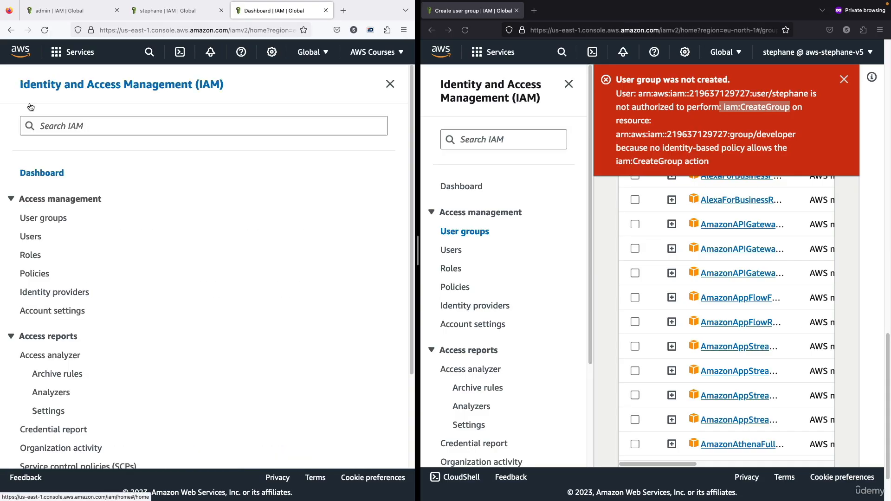
left_click(32, 218)
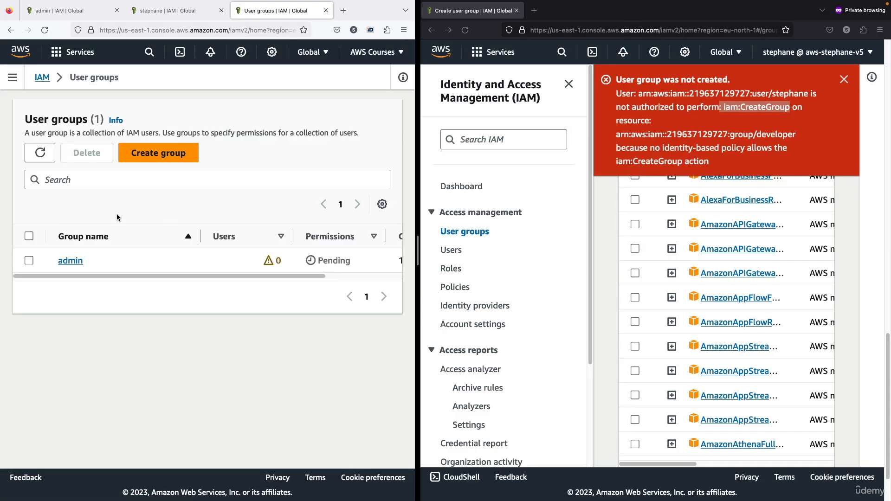
left_click(180, 160)
left_click(177, 227)
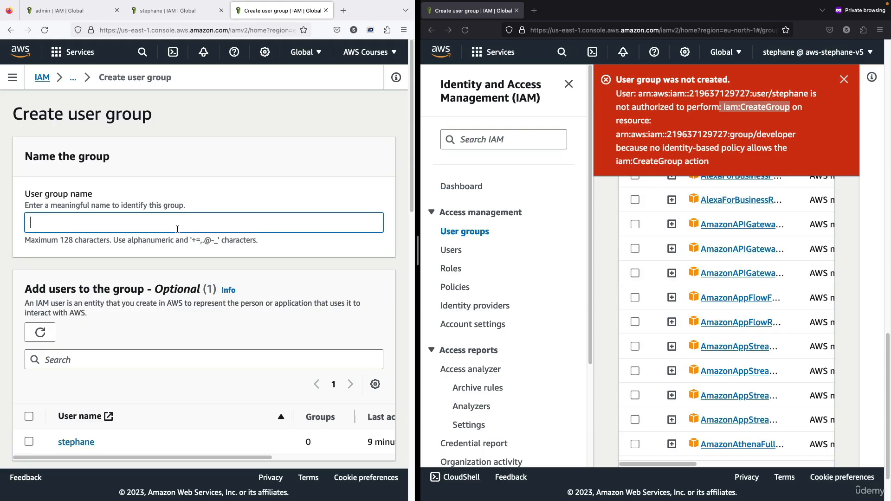
type("developer")
- Add the existing user and the AlexaForBusinessD… policy to the developers group and create the group
scroll(198, 237, "down", 3)
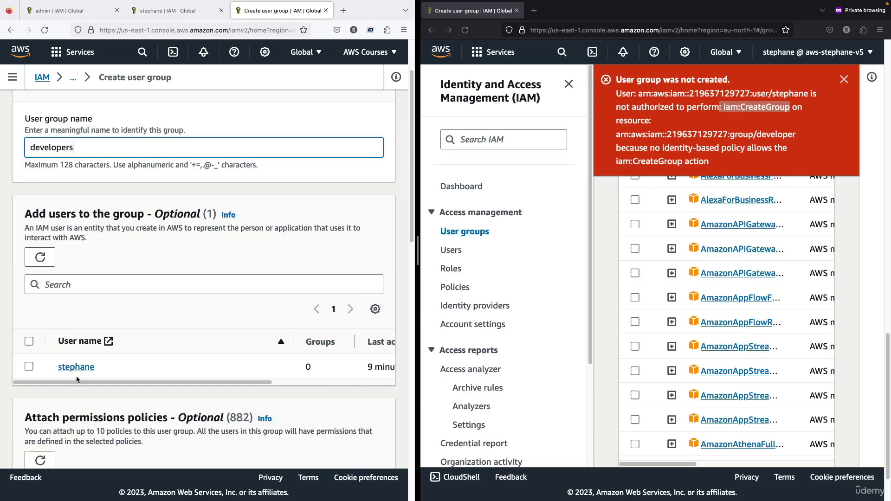
left_click(30, 342)
scroll(88, 352, "down", 6)
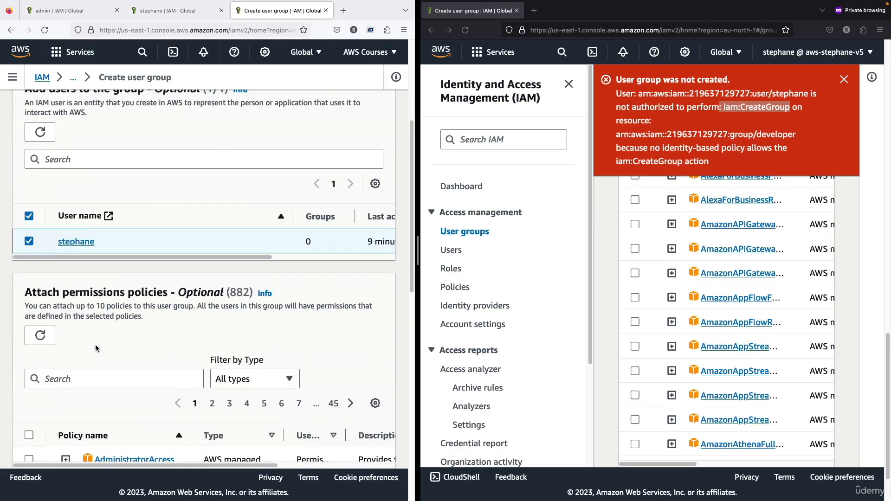
scroll(96, 348, "down", 5)
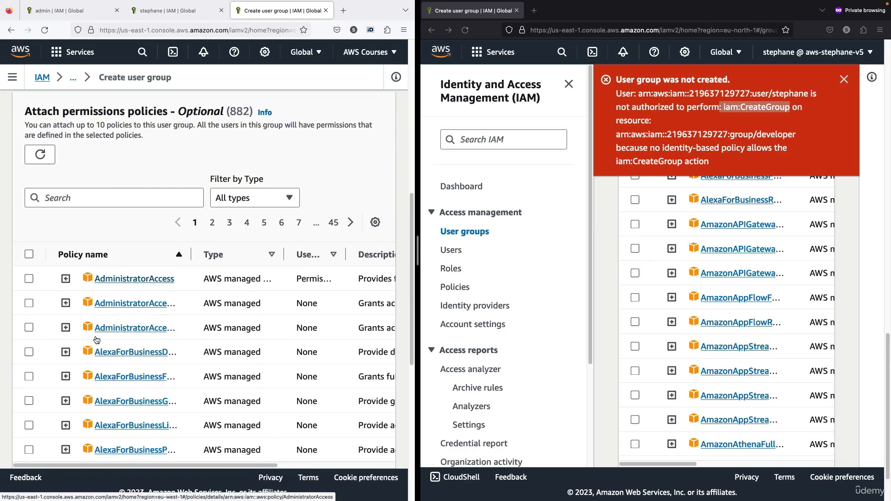
scroll(42, 355, "down", 1)
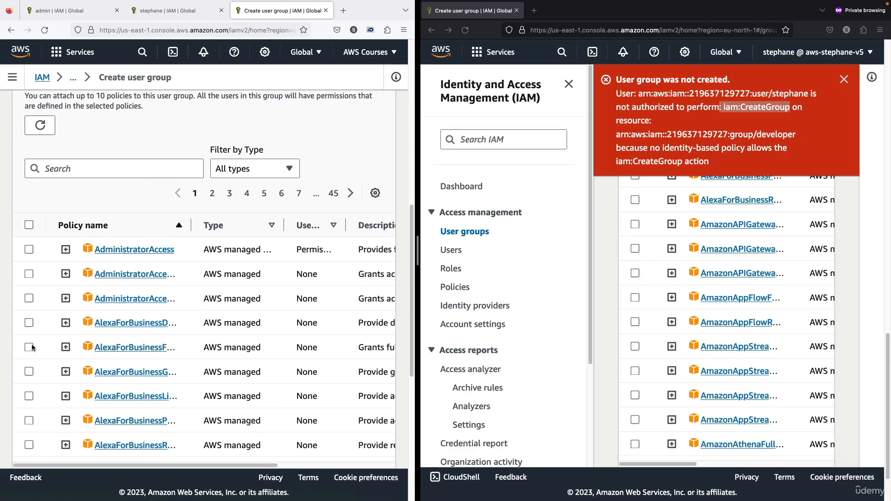
left_click(29, 323)
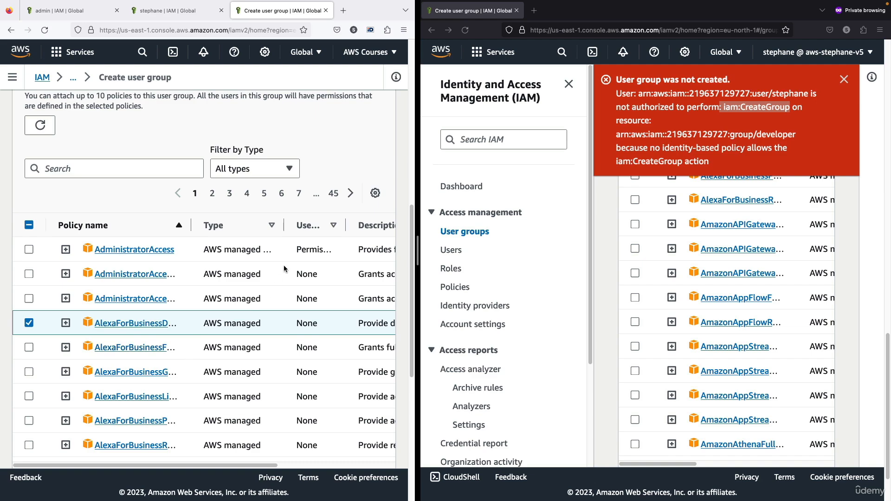
scroll(277, 277, "down", 10)
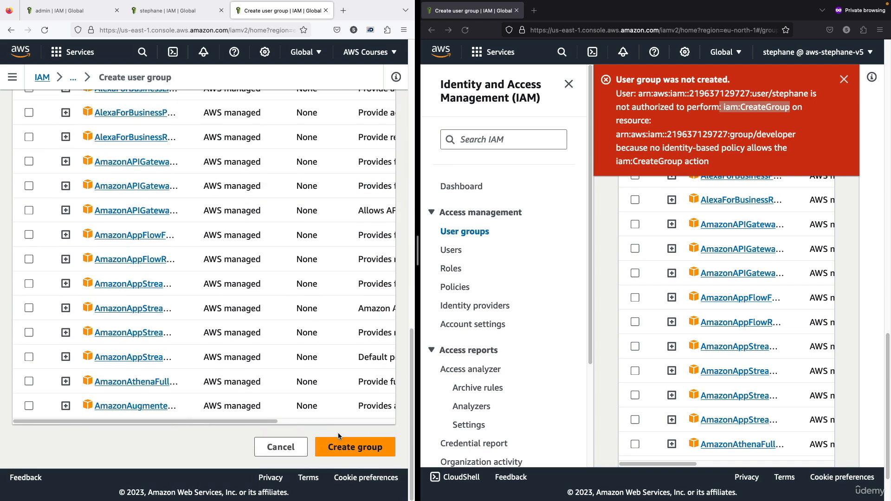
left_click(342, 441)
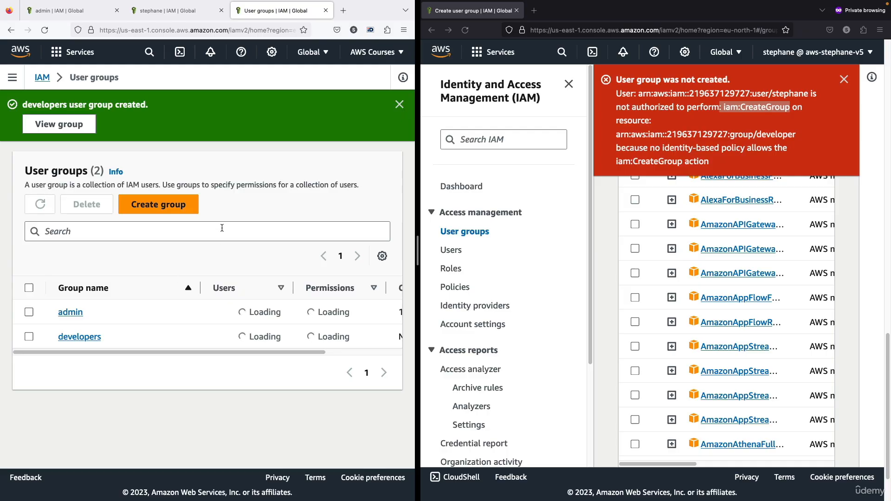
- Open the admin group and add the existing IAM user to it
left_click(66, 313)
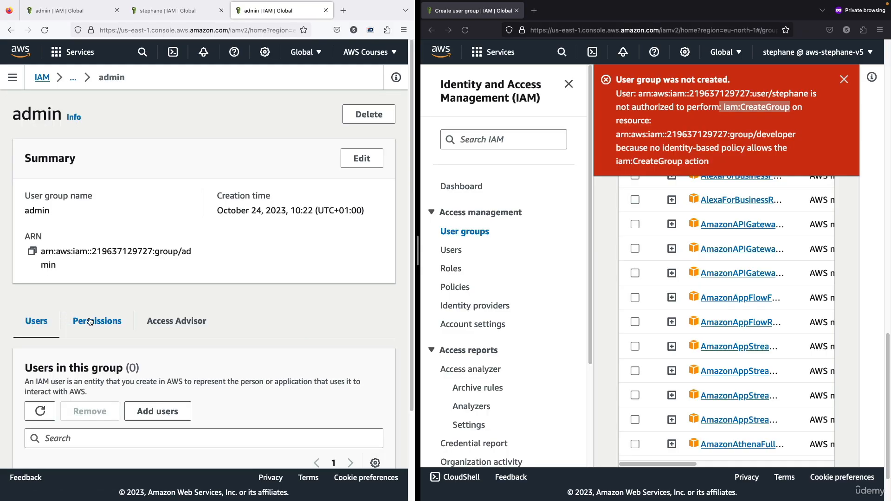
scroll(123, 315, "down", 2)
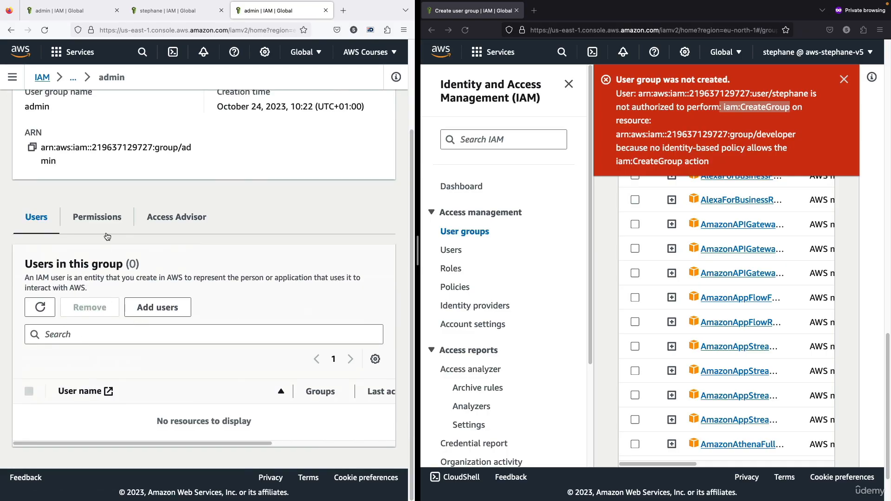
left_click(139, 309)
left_click(28, 241)
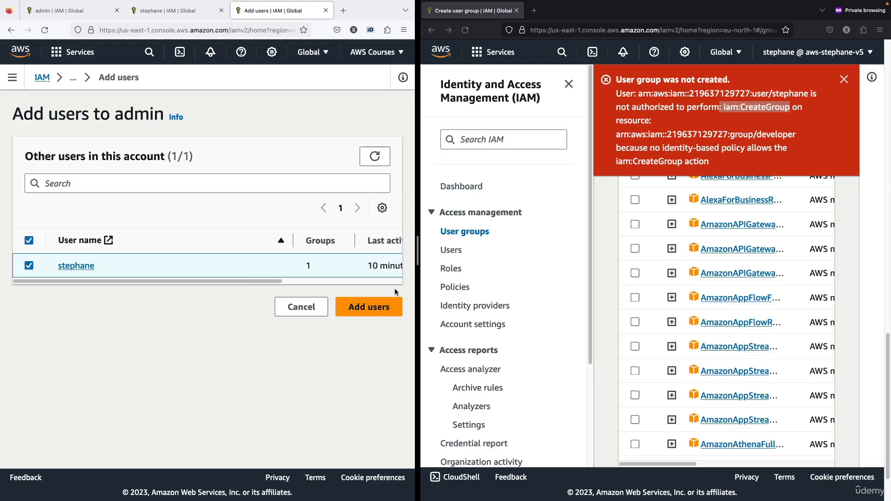
left_click(378, 307)
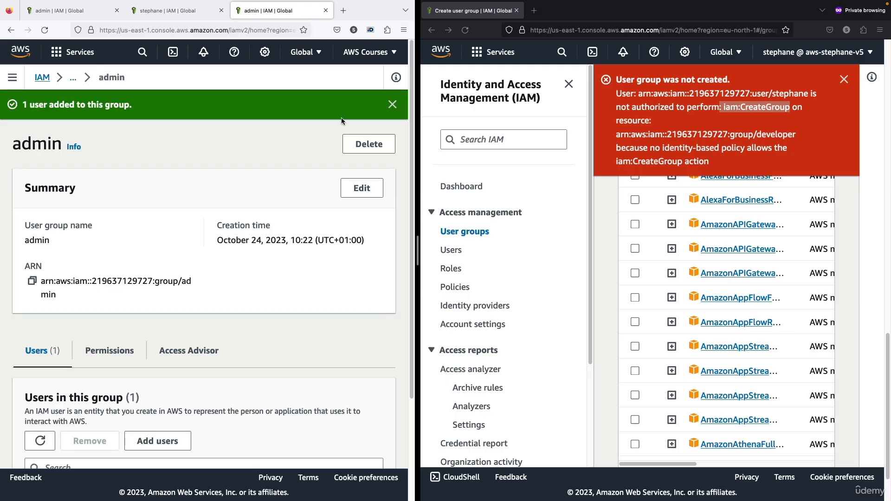
left_click(392, 103)
scroll(241, 223, "down", 2)
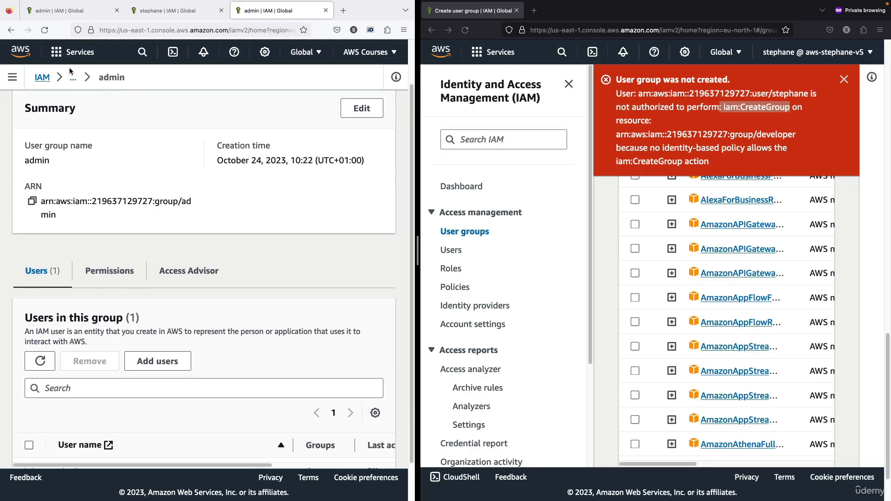
- Open the IAM user's details from the Users list in the AWS Courses session
left_click(43, 78)
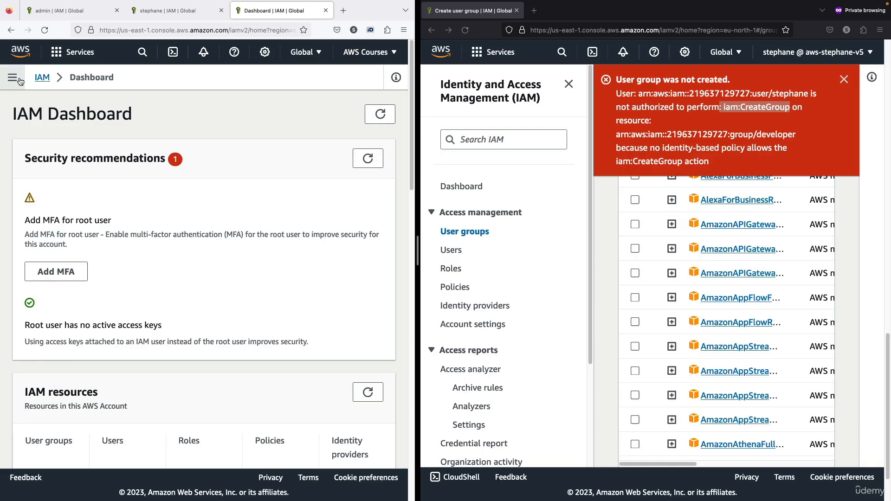
left_click(13, 77)
left_click(29, 232)
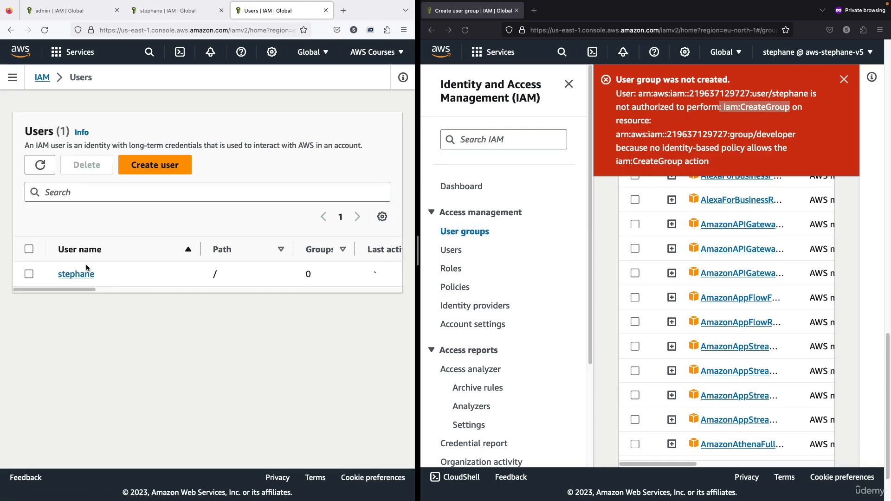
left_click(77, 274)
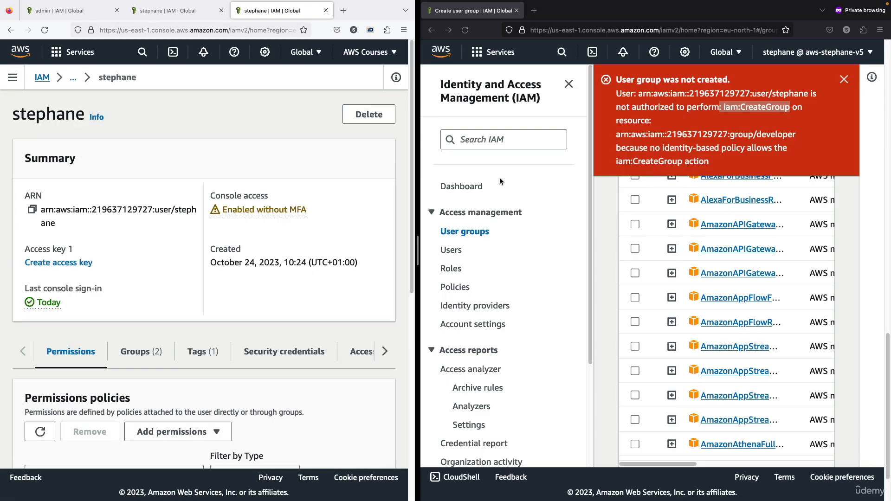
- Widen the AWS Courses window and examine how each of the user's permissions policies is attached
left_click(844, 80)
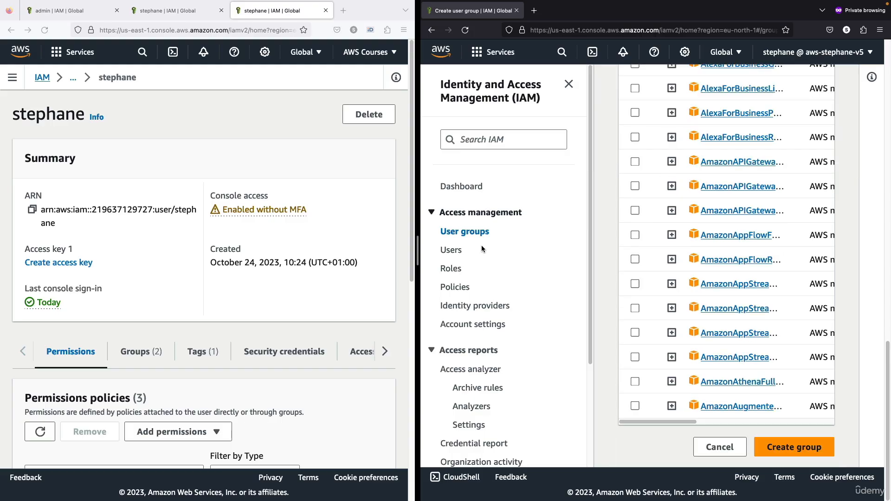
left_click_drag(417, 258, 616, 253)
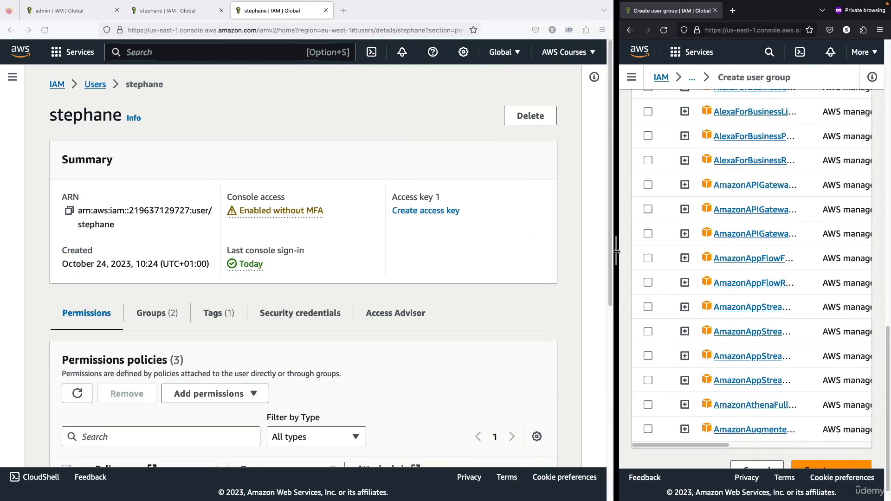
scroll(341, 252, "down", 5)
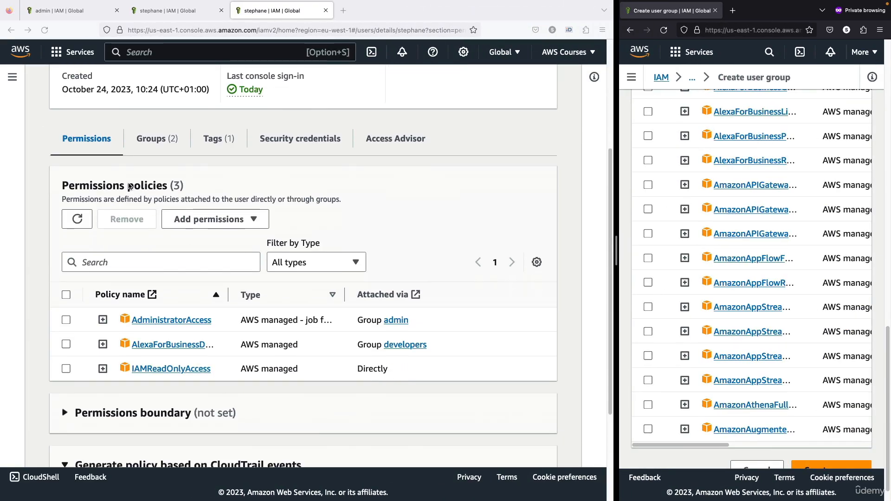
left_click_drag(98, 186, 173, 185)
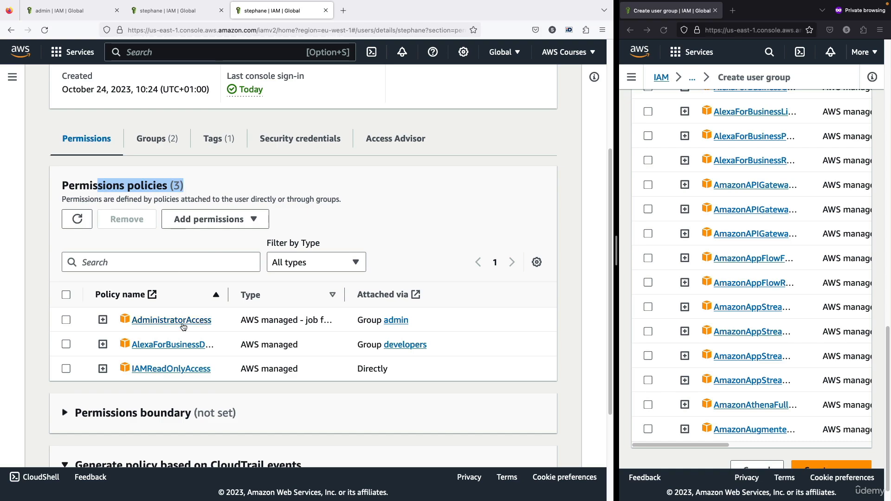
left_click_drag(364, 320, 425, 321)
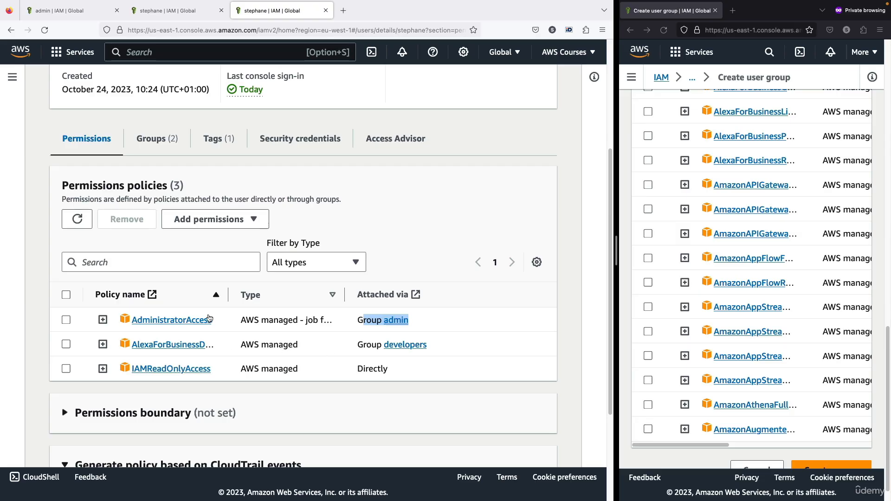
- Review the type and attachment source of the user's AlexaForBusinessD… and IAMReadOnlyAccess policies
left_click_drag(206, 344, 199, 346)
double_click(245, 344)
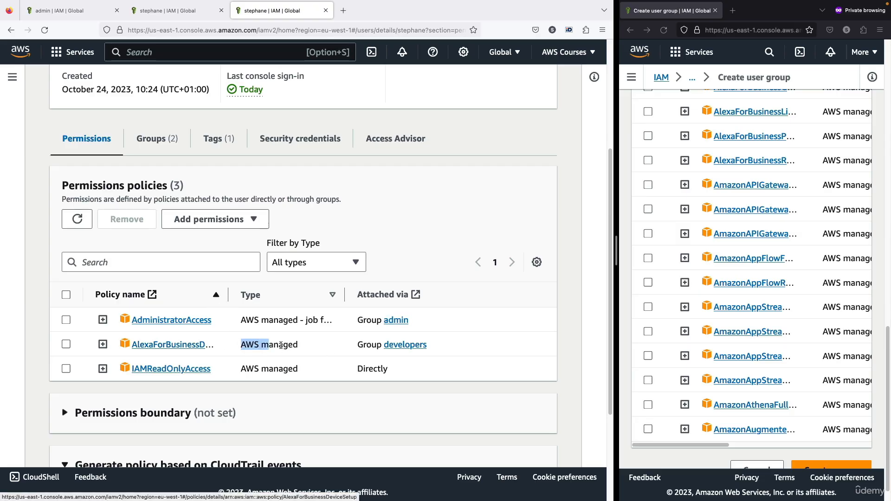
left_click(357, 346)
left_click_drag(358, 346, 427, 353)
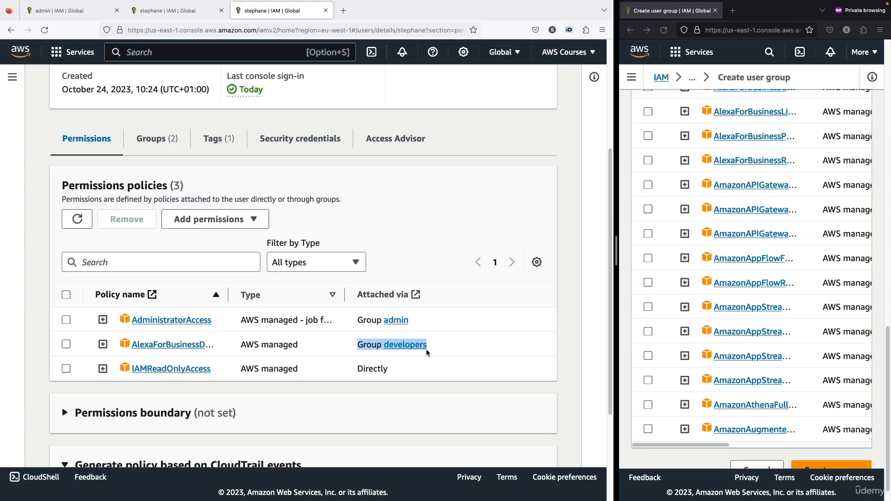
left_click(274, 369)
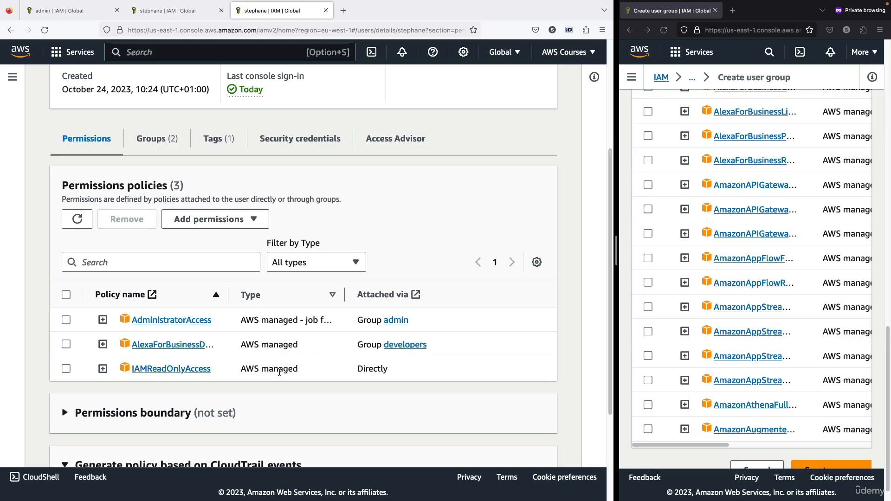
left_click_drag(355, 374, 402, 370)
left_click(403, 369)
left_click(310, 338)
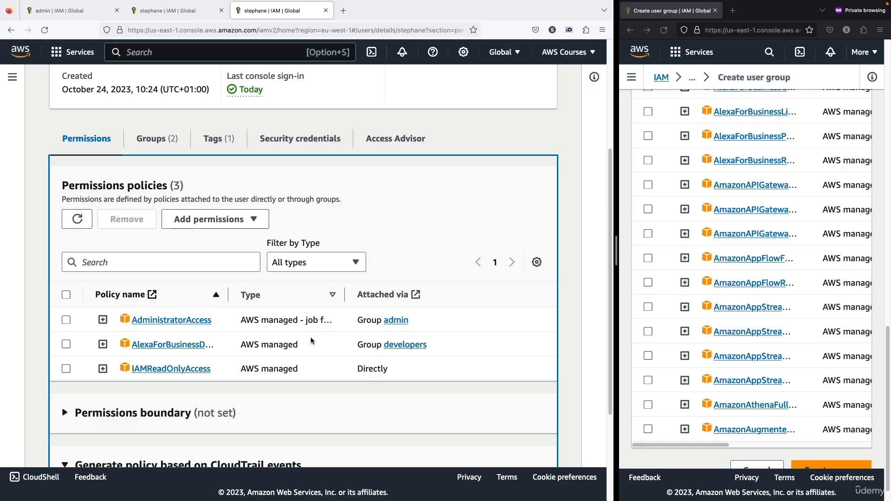
- Go to the IAM Policies list, widen the AWS Courses window, and open the AdministratorAccess policy
left_click(19, 83)
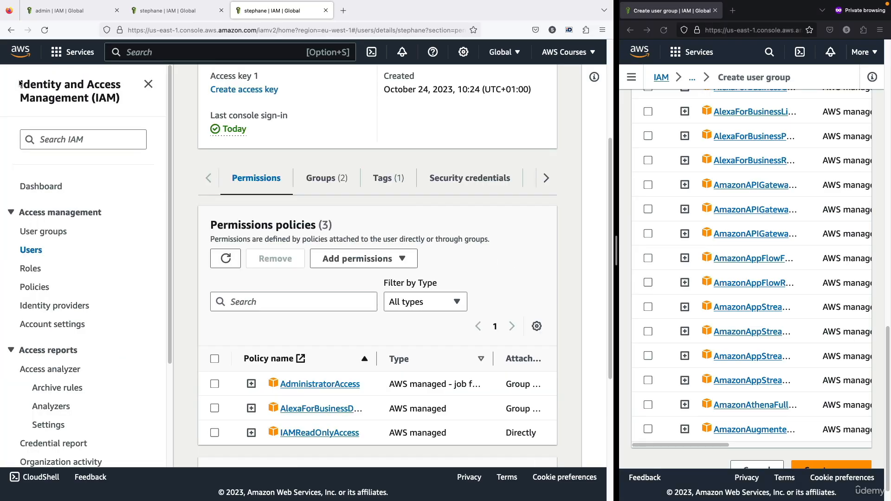
left_click(45, 290)
left_click(148, 84)
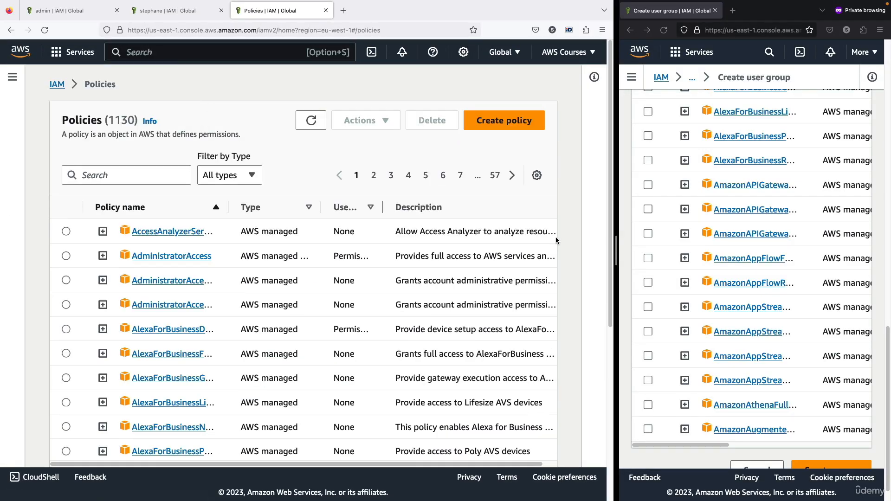
left_click_drag(615, 267, 679, 260)
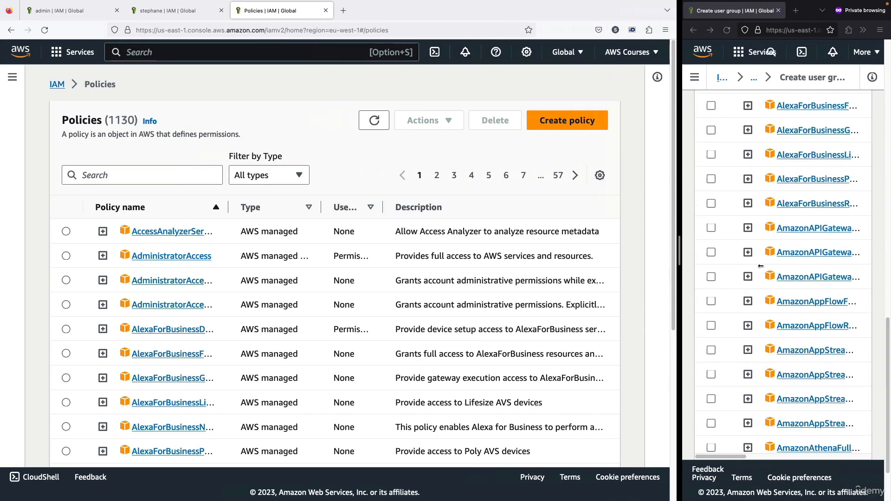
left_click(176, 259)
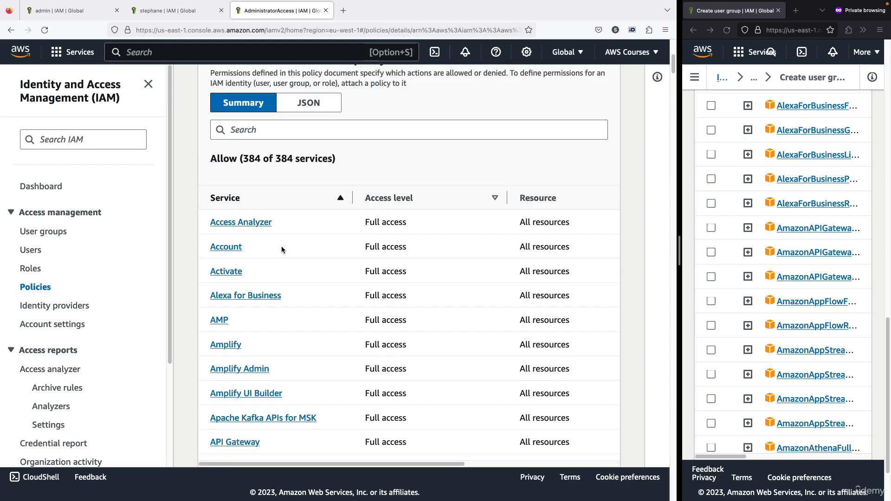
- Examine the permissions summary of the AdministratorAccess policy, including how many services it allows
scroll(283, 246, "down", 8)
scroll(281, 249, "up", 5)
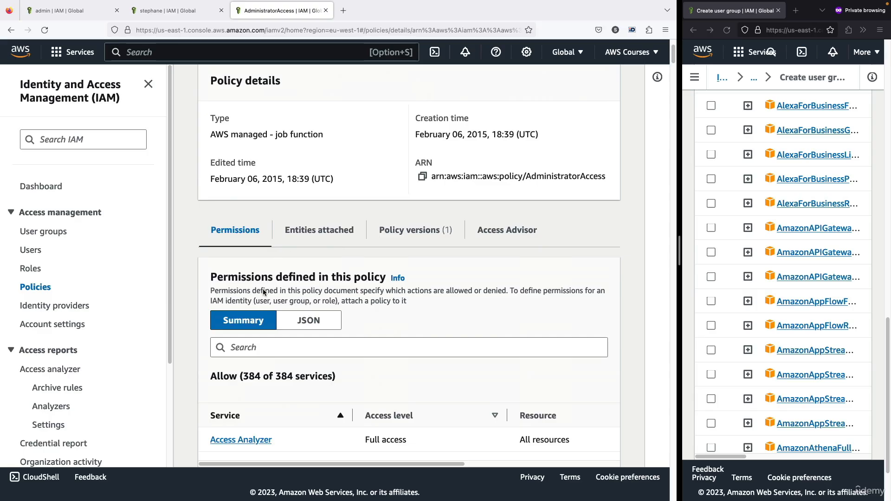
left_click_drag(240, 276, 346, 276)
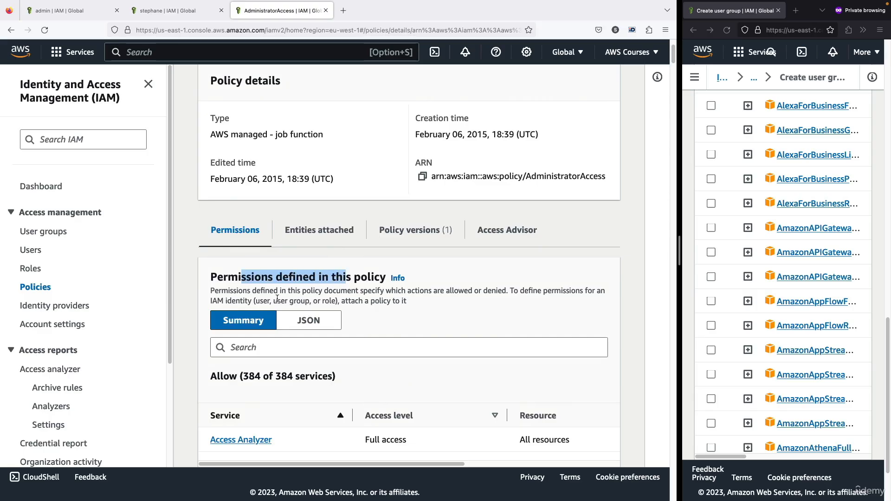
scroll(255, 303, "down", 1)
scroll(253, 305, "down", 1)
left_click(253, 304)
scroll(255, 288, "down", 3)
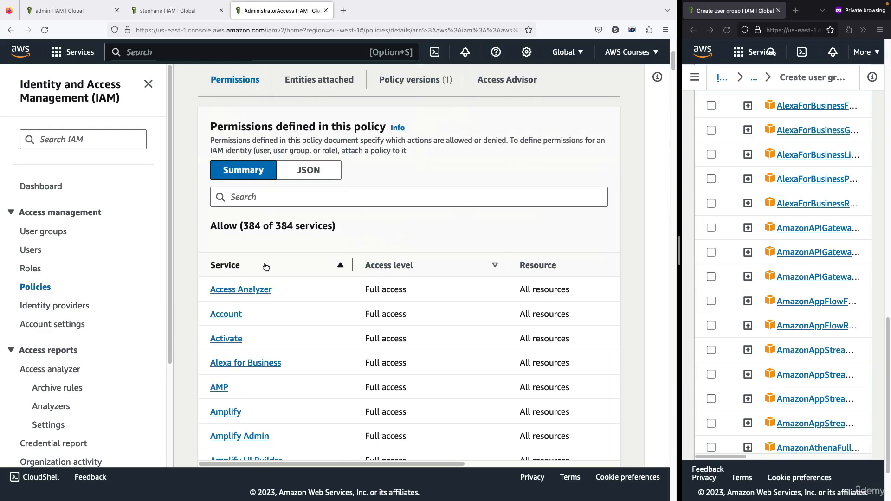
left_click_drag(242, 228, 341, 228)
left_click(341, 227)
left_click_drag(235, 236, 225, 223)
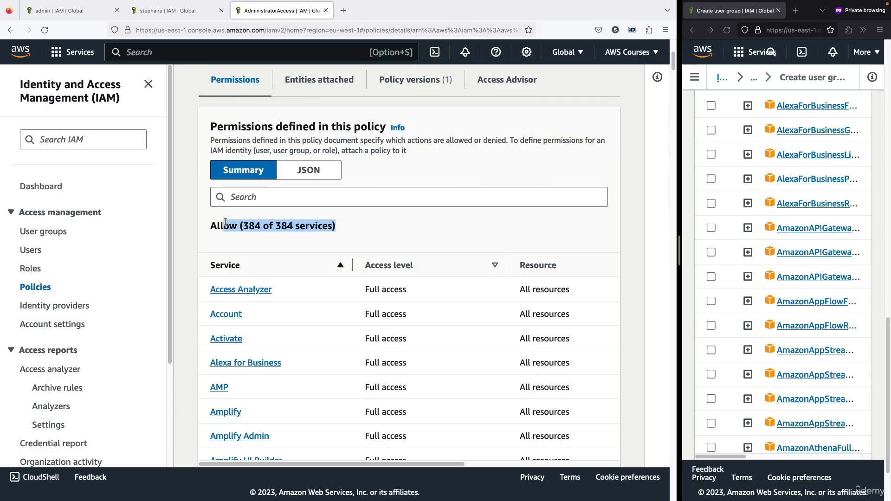
left_click(226, 222)
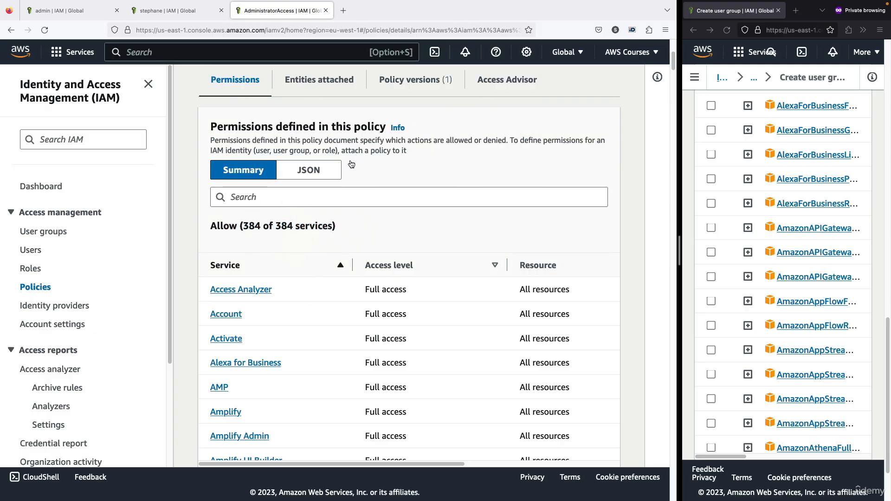
- Examine the access level the AdministratorAccess policy grants for the listed services
scroll(284, 278, "down", 3)
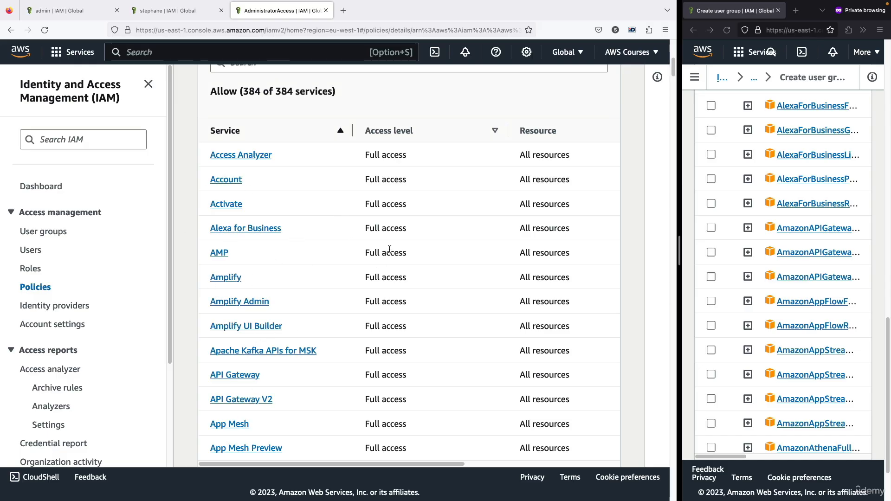
left_click_drag(369, 224, 428, 226)
scroll(428, 226, "up", 5)
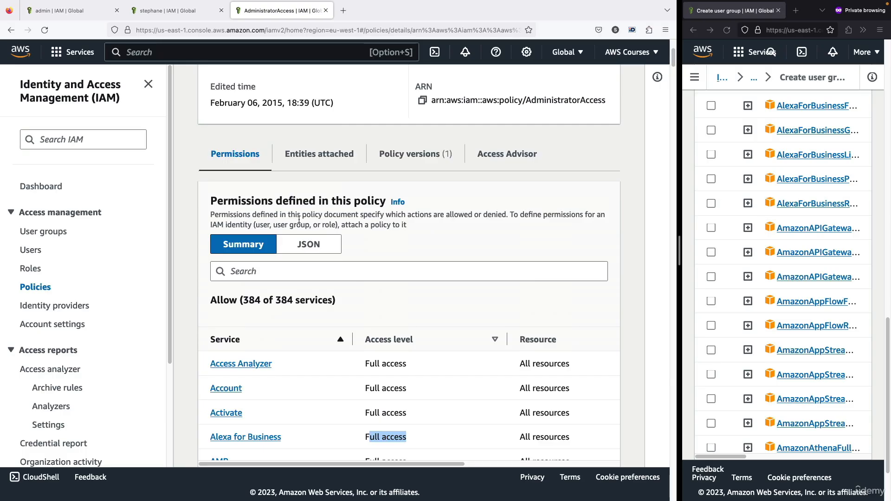
left_click_drag(233, 203, 322, 203)
left_click(322, 235)
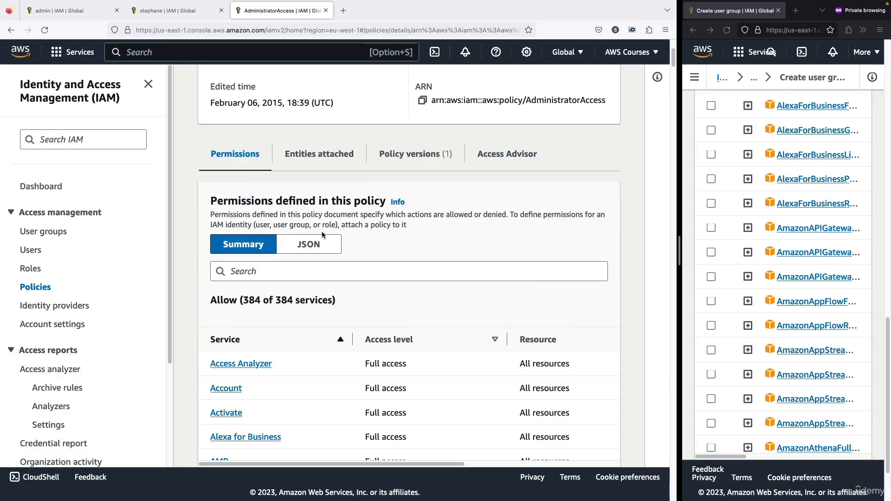
- Display the AdministratorAccess policy as JSON and examine its Effect, Action and Resource elements
left_click(320, 242)
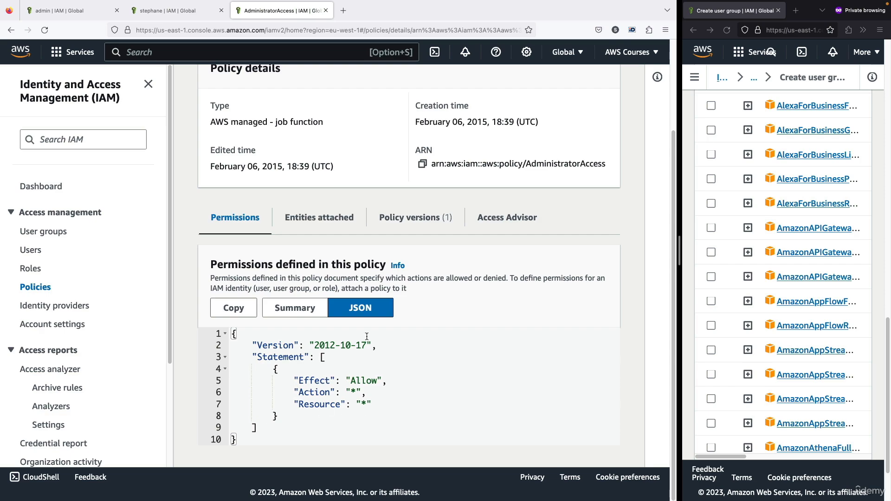
left_click_drag(372, 371, 388, 381)
left_click(391, 401)
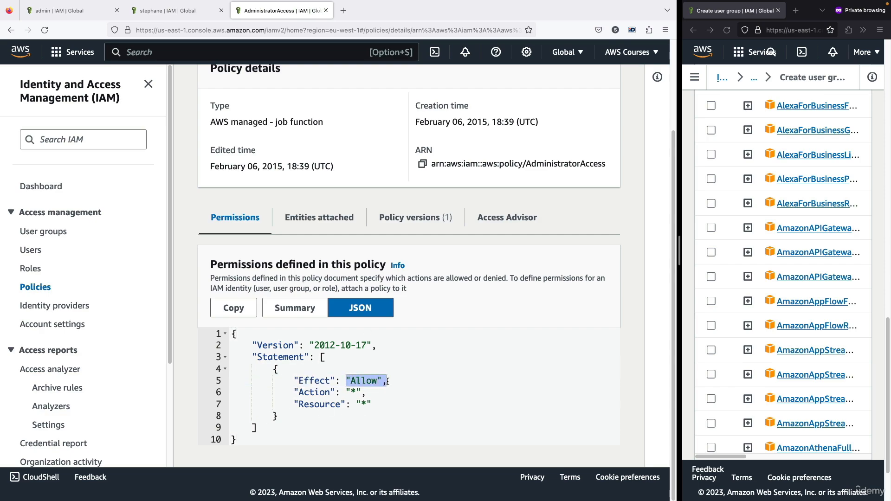
left_click_drag(332, 401, 355, 393)
left_click(355, 394)
left_click(349, 400)
double_click(324, 382)
double_click(328, 390)
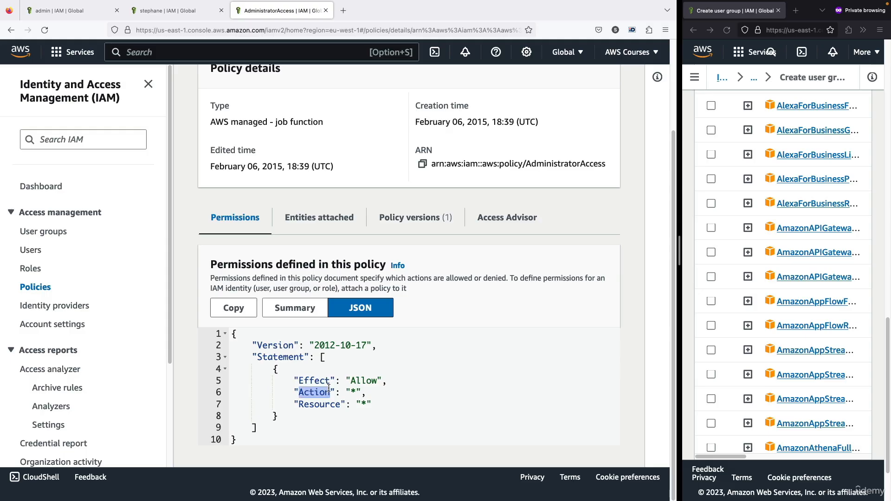
double_click(325, 403)
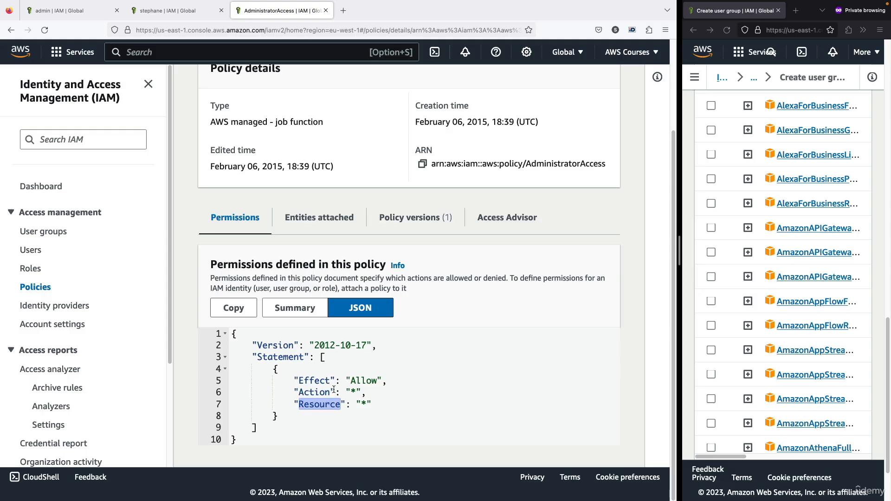
left_click(338, 386)
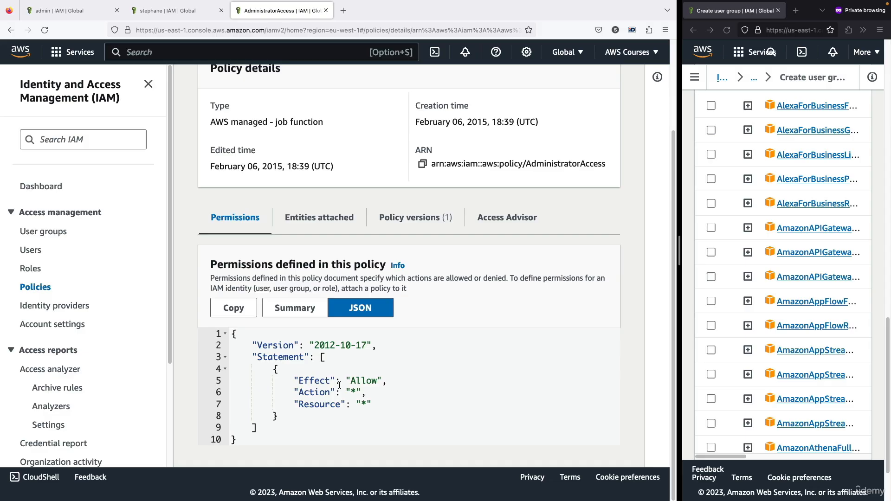
- Return to the Policies list, search for "iamread", and open the IAMReadOnlyAccess policy
scroll(309, 370, "up", 3)
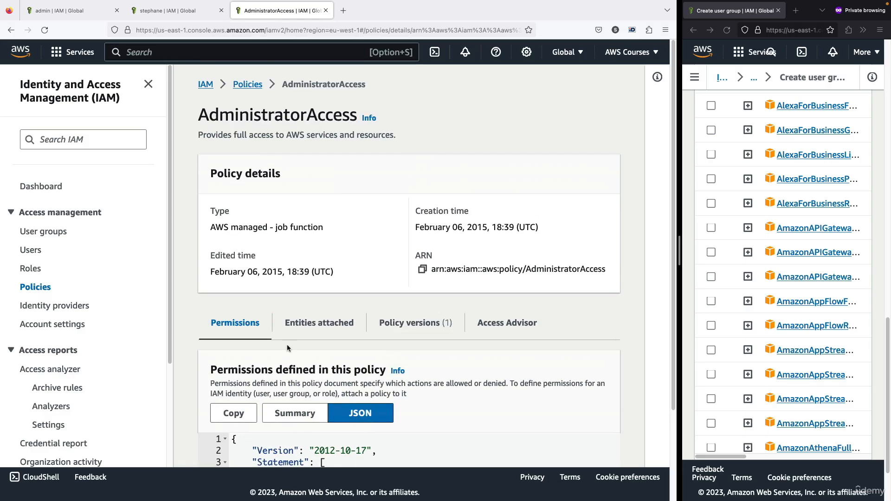
left_click(256, 84)
left_click(277, 196)
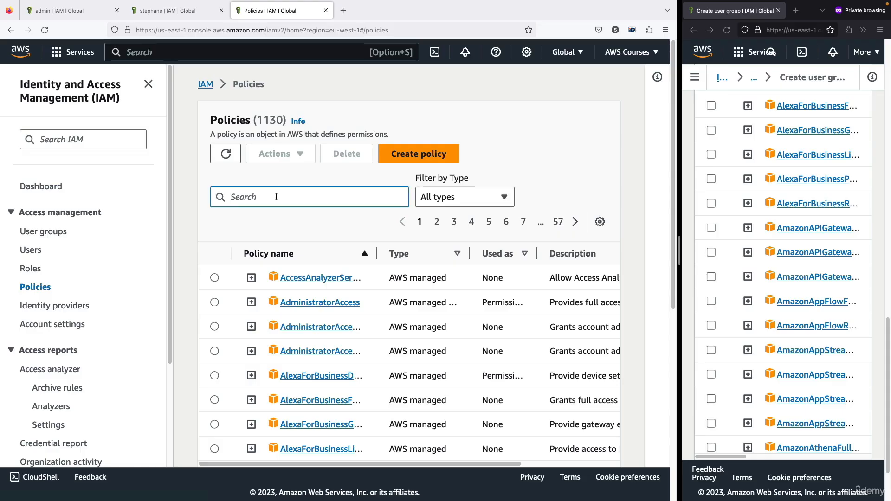
type("iam r")
key("BackSpace")
key("BackSpace")
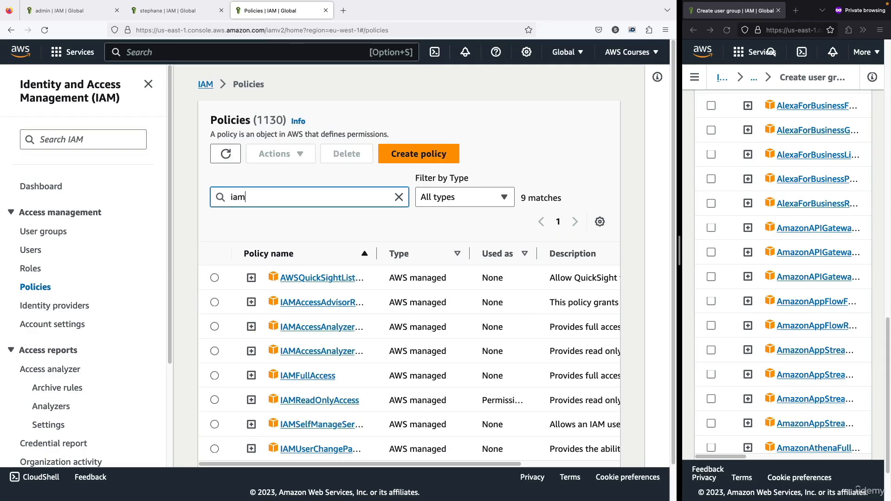
type("read")
left_click(314, 277)
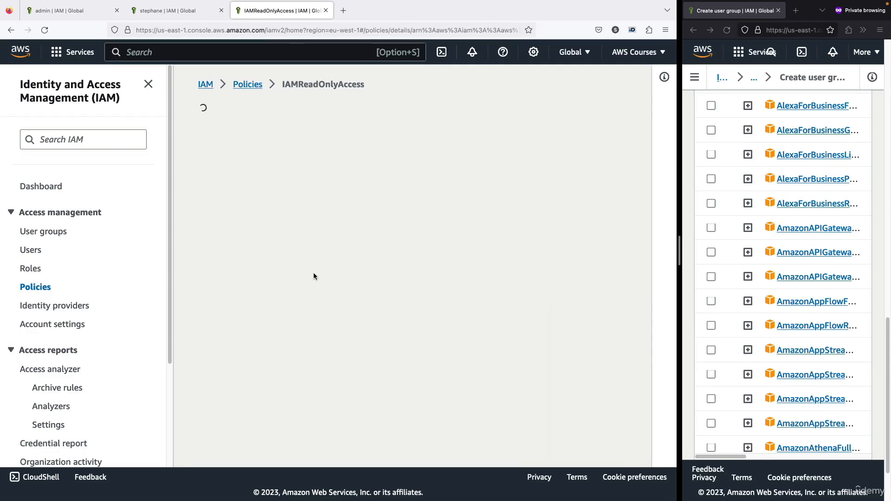
- Examine the IAM access level in the IAMReadOnlyAccess summary and its allowed Read and List actions, then return to the services list
scroll(357, 229, "down", 3)
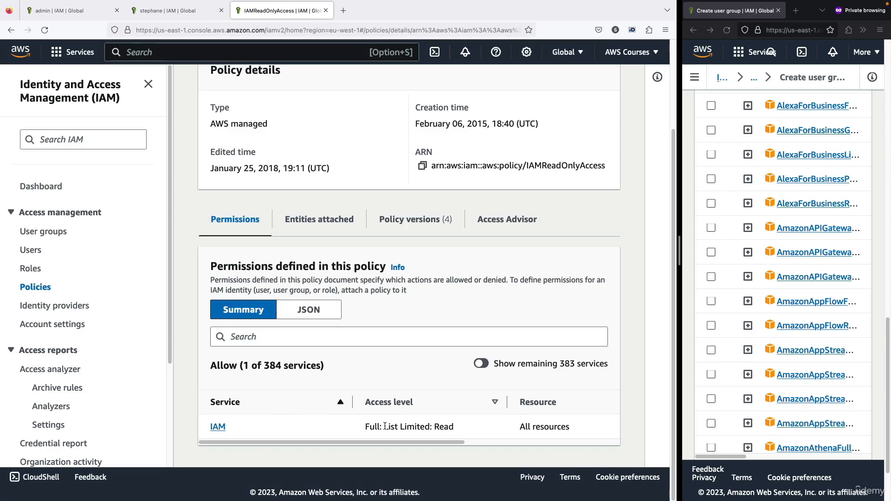
left_click_drag(366, 426, 454, 429)
left_click(454, 429)
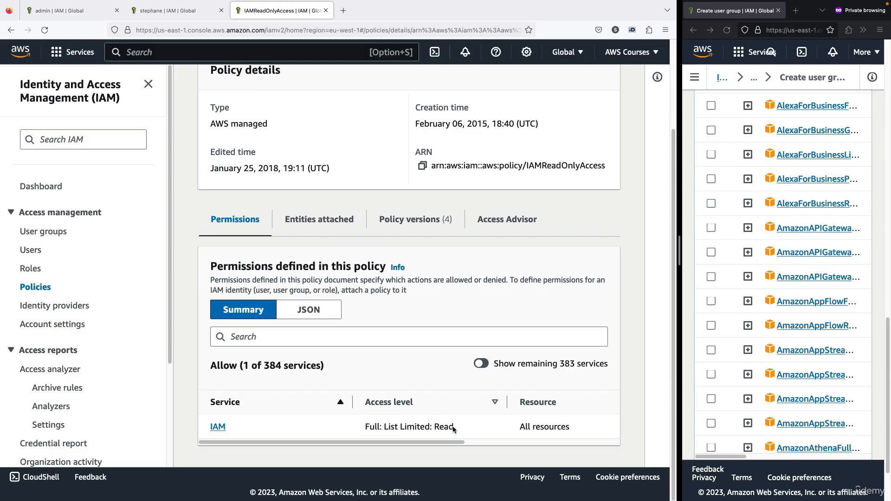
left_click(219, 427)
scroll(221, 426, "down", 5)
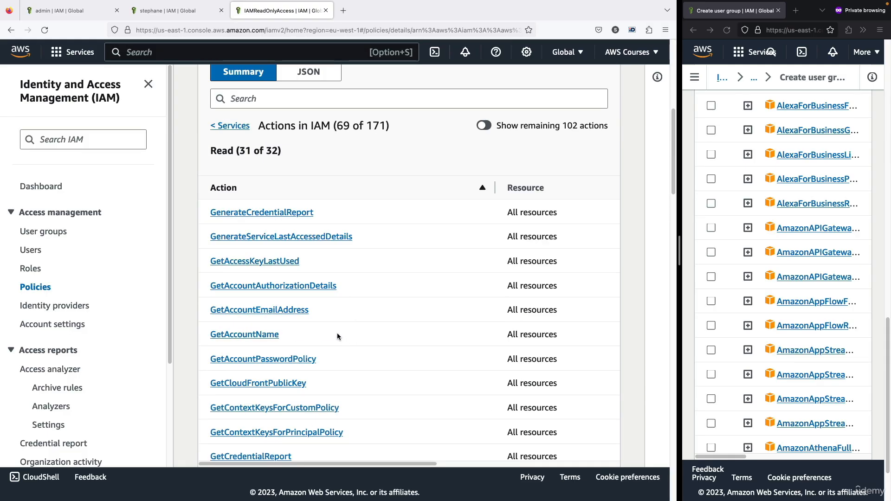
scroll(311, 302, "down", 5)
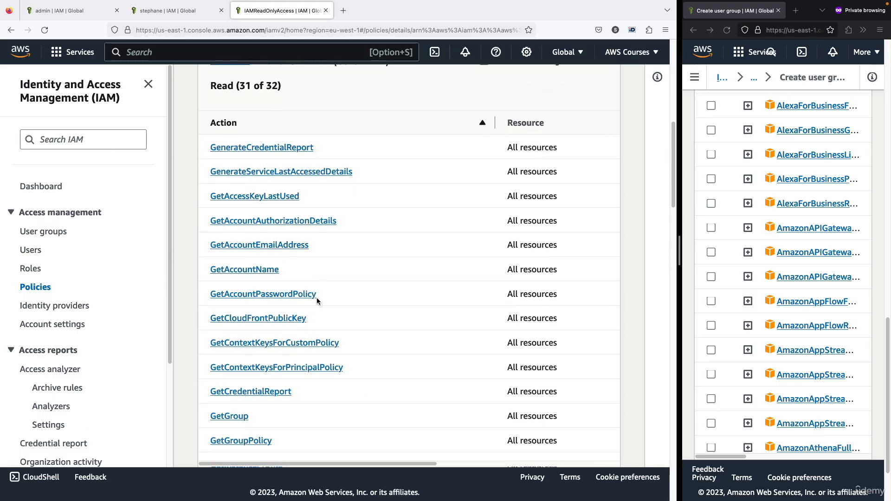
scroll(313, 303, "down", 15)
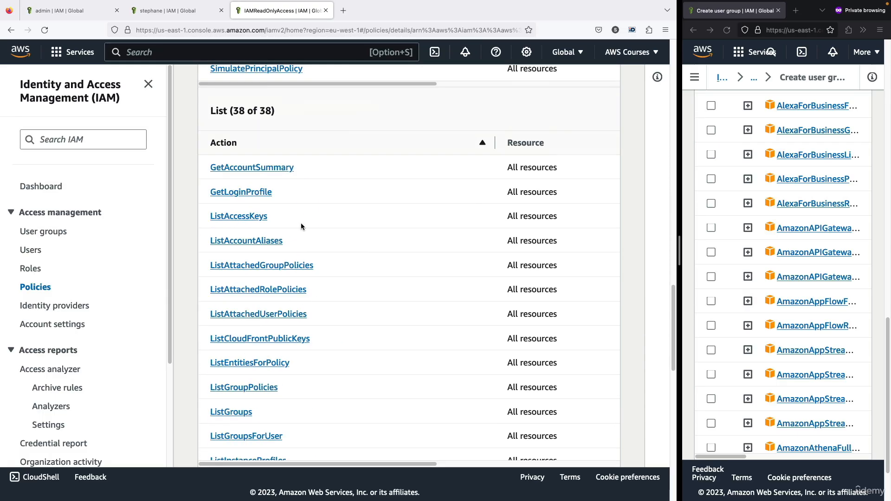
scroll(306, 251, "up", 20)
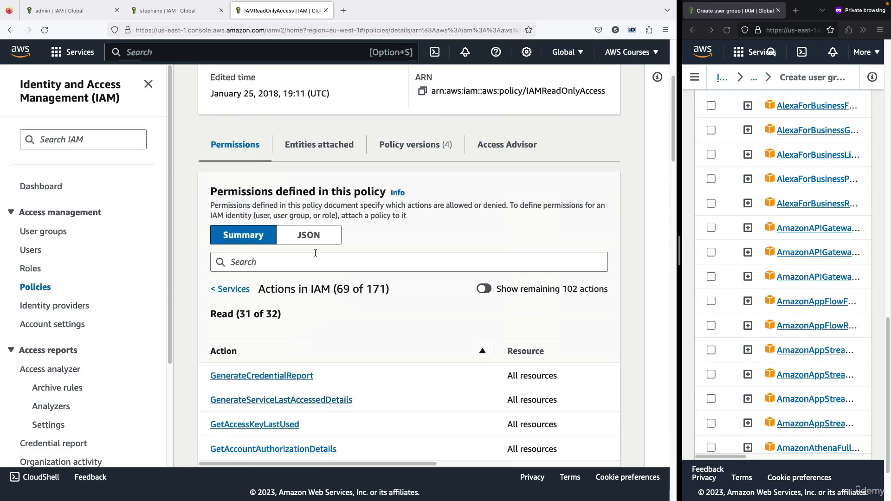
left_click(248, 353)
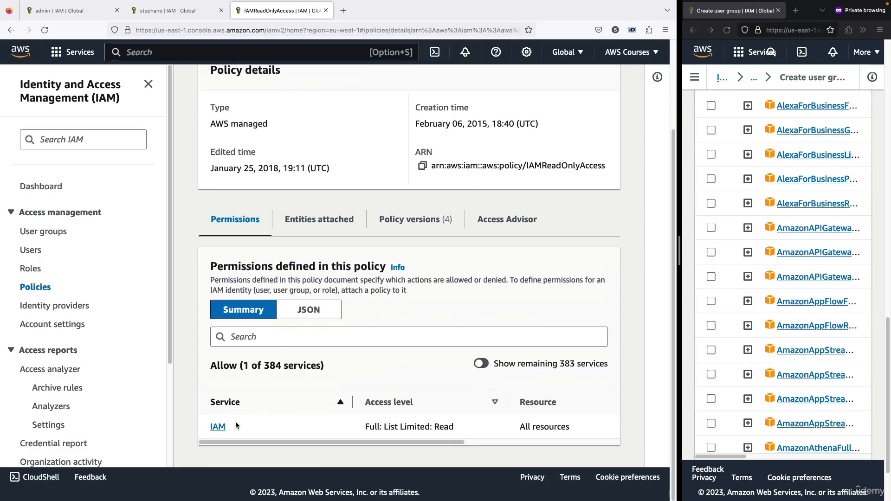
- Display the IAMReadOnlyAccess policy as JSON and examine its Effect element and the GenerateCredentialReport action
left_click(311, 311)
scroll(318, 303, "down", 2)
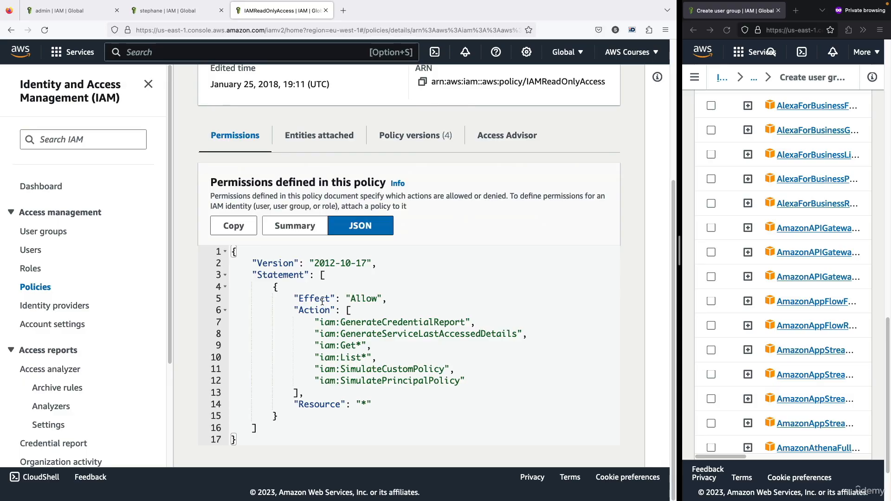
double_click(310, 300)
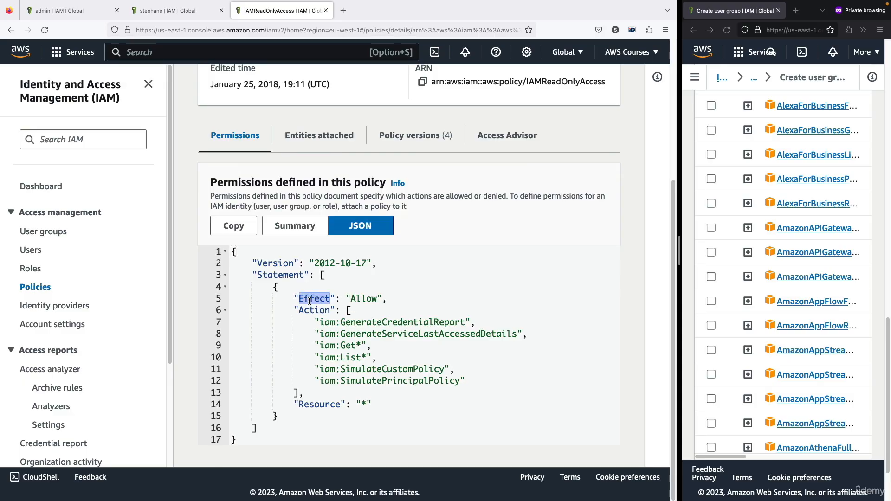
double_click(356, 297)
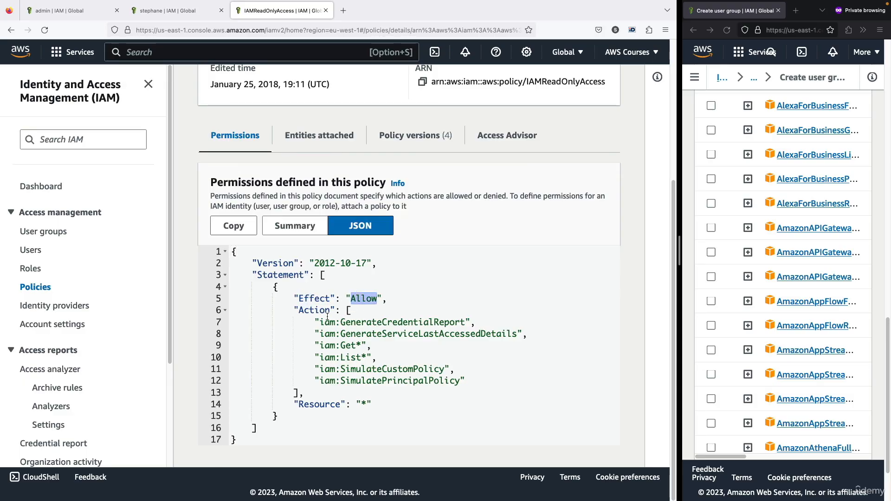
left_click_drag(315, 322, 408, 321)
left_click(359, 322)
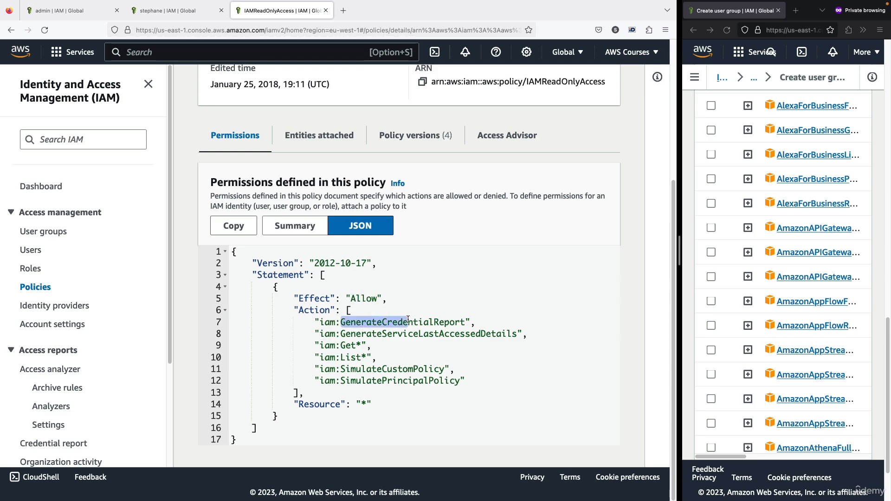
- Examine the iam:Get* and iam:List* wildcard actions in the IAMReadOnlyAccess JSON
mouse_move(350, 333)
left_mouse_down()
mouse_move(386, 335)
mouse_move(351, 346)
left_mouse_up()
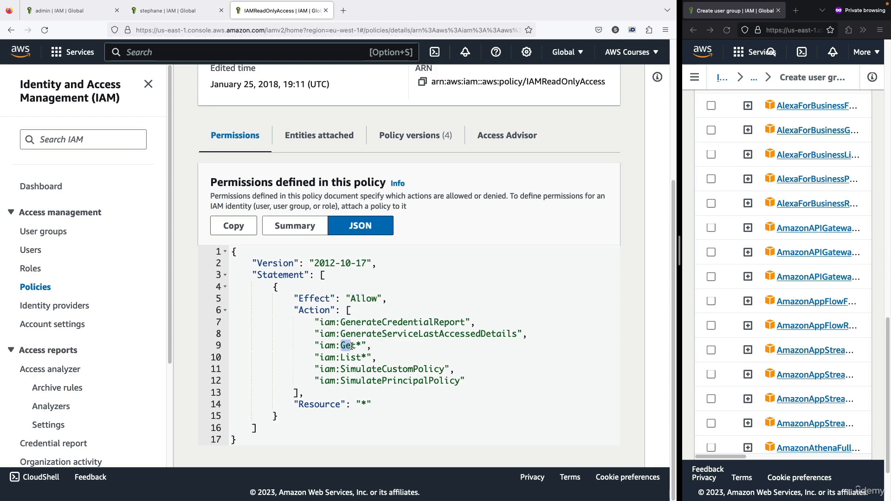
left_click(362, 348)
left_click_drag(355, 346, 348, 345)
left_click(360, 345)
double_click(361, 346)
left_click(352, 353)
double_click(364, 357)
left_click(369, 348)
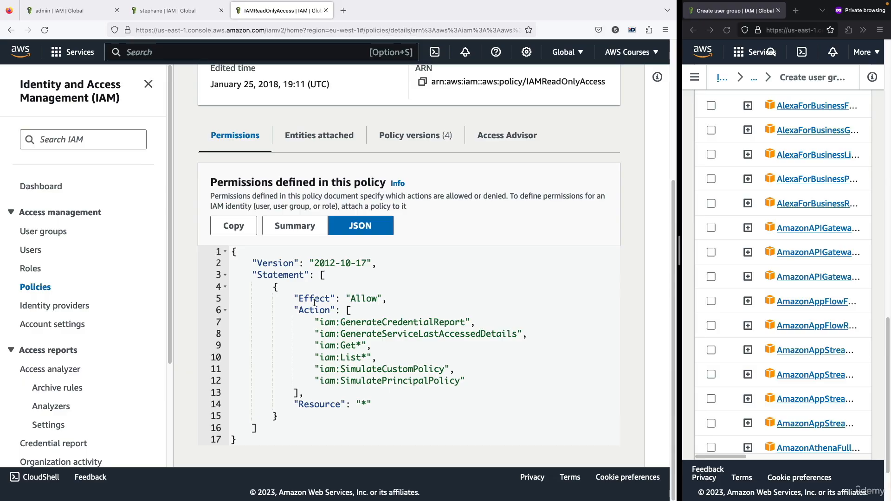
- Examine how the Effect and Action elements of the IAMReadOnlyAccess JSON combine with its Resource element
left_click_drag(315, 302, 361, 369)
left_click(360, 383)
left_click_drag(335, 403, 367, 403)
left_click(367, 403)
- Return to the Policies list and start creating a new policy
scroll(398, 334, "up", 5)
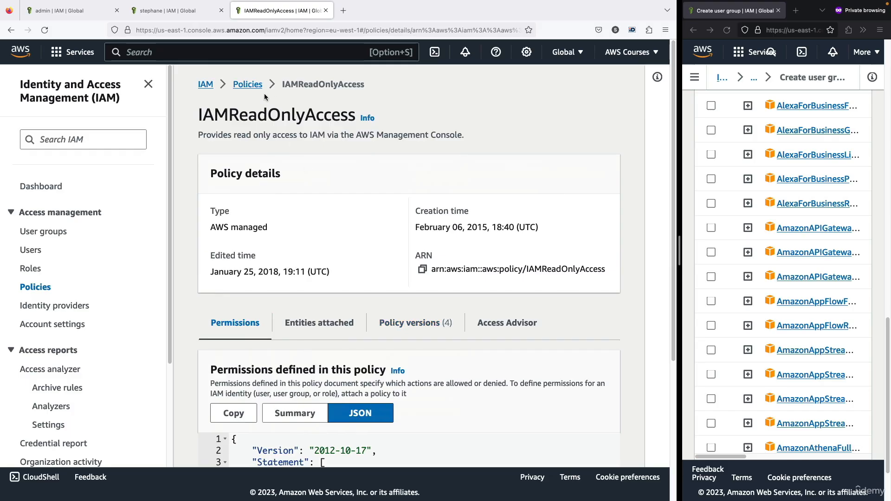
left_click(251, 85)
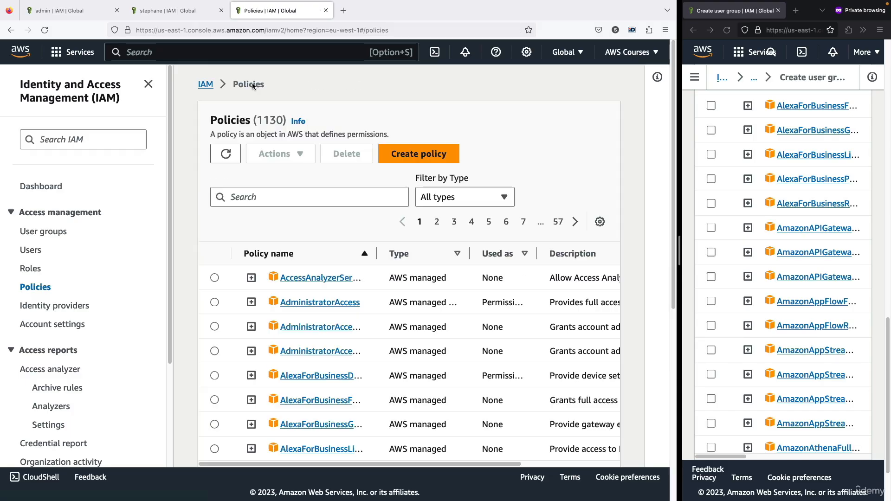
left_click(405, 155)
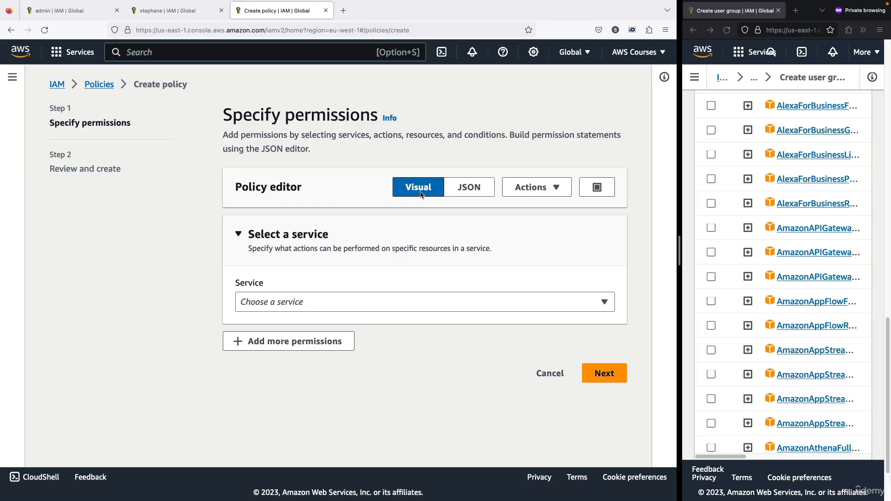
- Show the new policy in the JSON editor and examine its default statement and the services available for adding actions
left_click(469, 187)
left_click(398, 258)
scroll(398, 263, "down", 1)
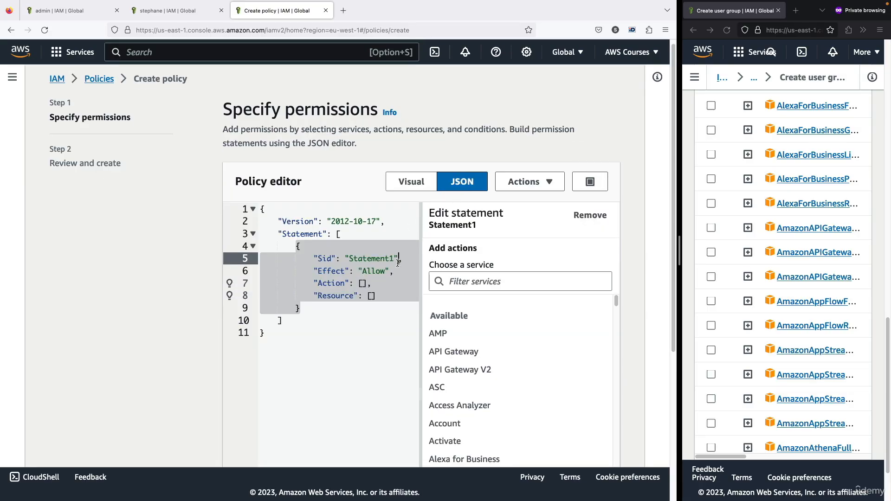
scroll(376, 264, "down", 1)
left_click(372, 263)
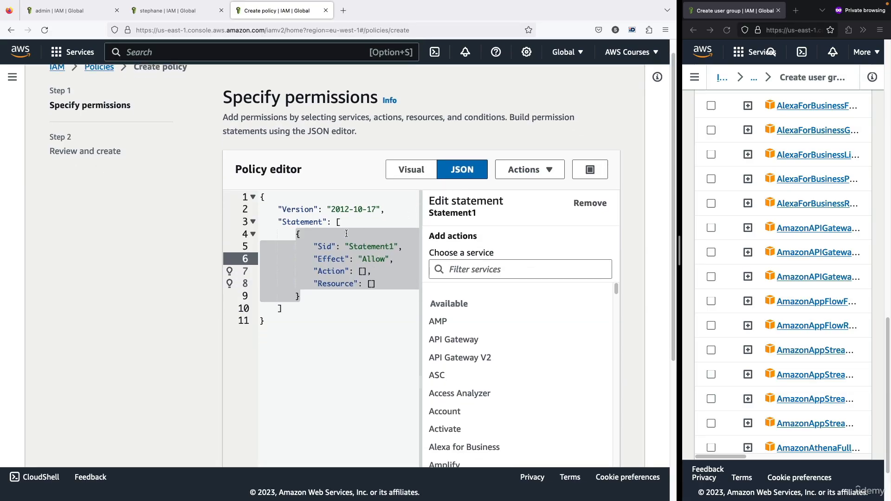
scroll(353, 270, "down", 1)
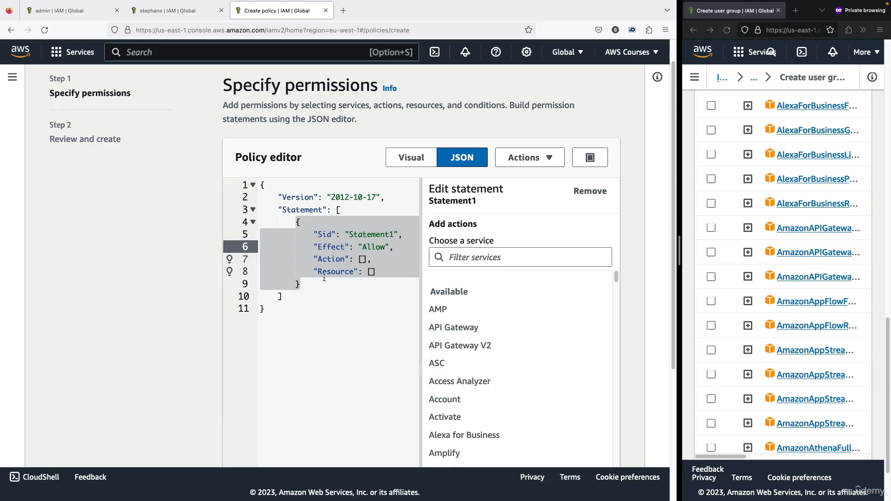
left_click(356, 262)
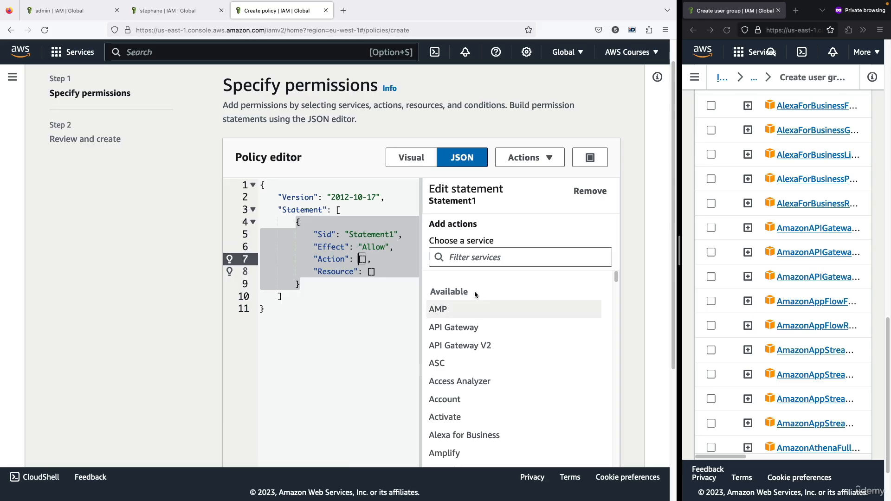
scroll(478, 307, "down", 1)
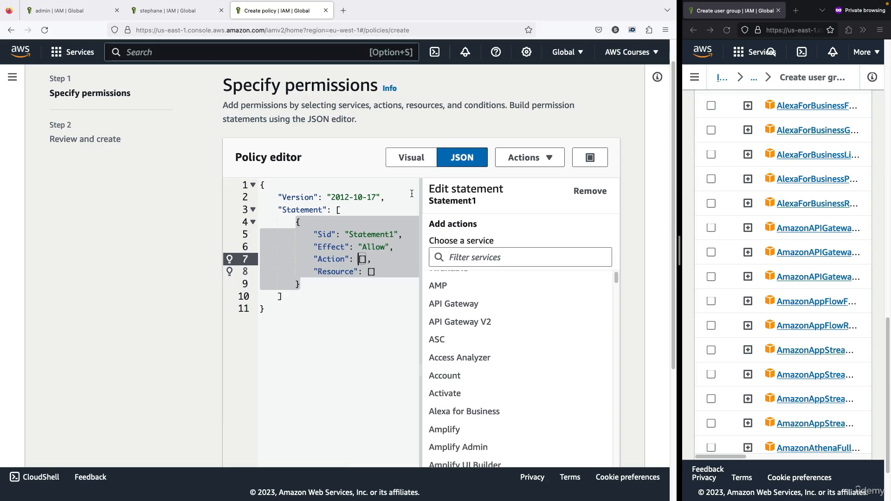
- Switch back to the visual policy editor and choose IAM as the service
left_click(416, 166)
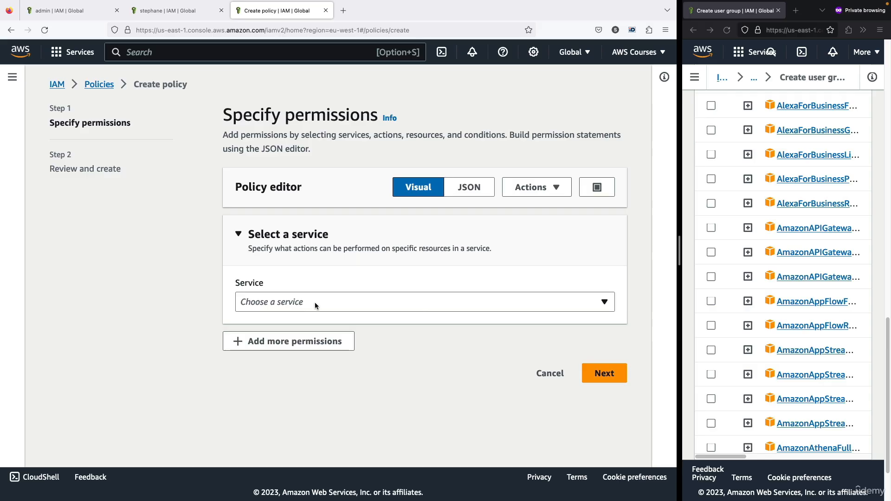
left_click(315, 304)
type("IAM")
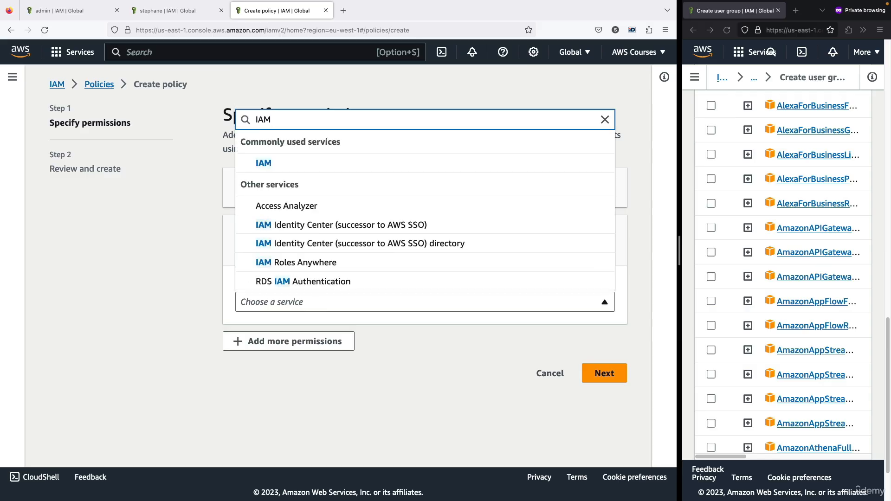
left_click(316, 163)
- Allow the ListUsers and GetUser actions for IAM, then clear the action filter
scroll(316, 277, "down", 4)
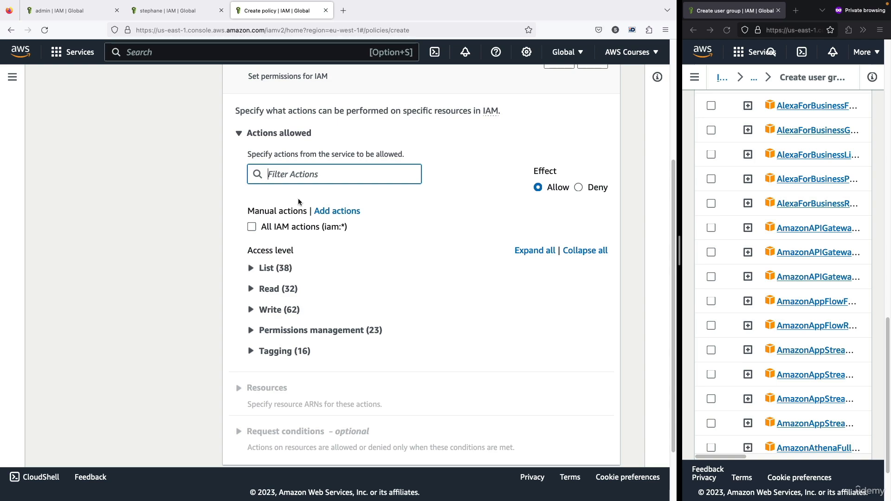
type("ListUser")
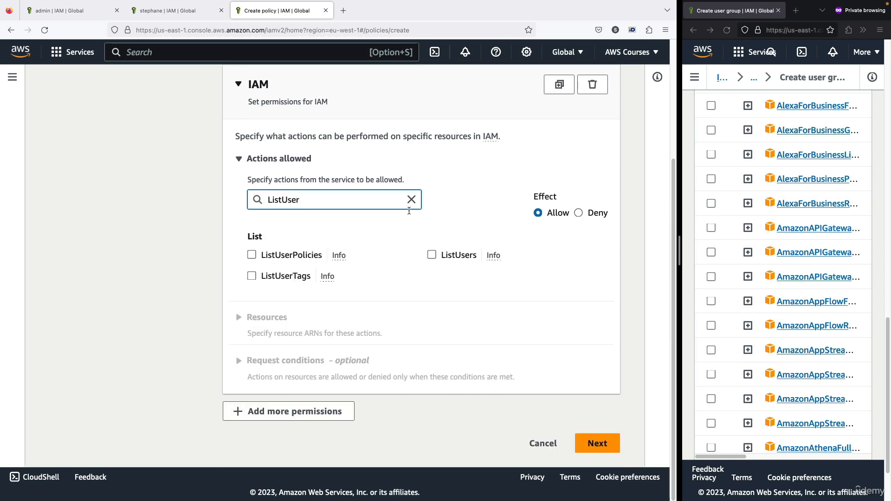
left_click(431, 255)
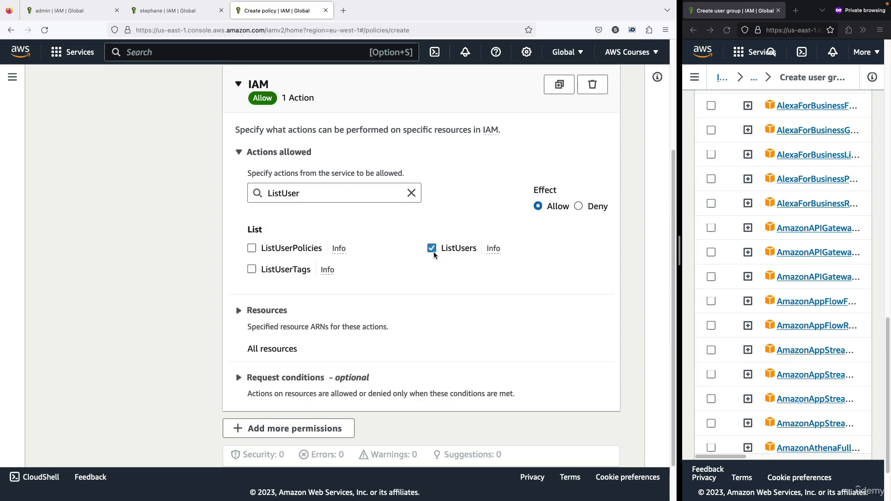
double_click(296, 190)
type("Get")
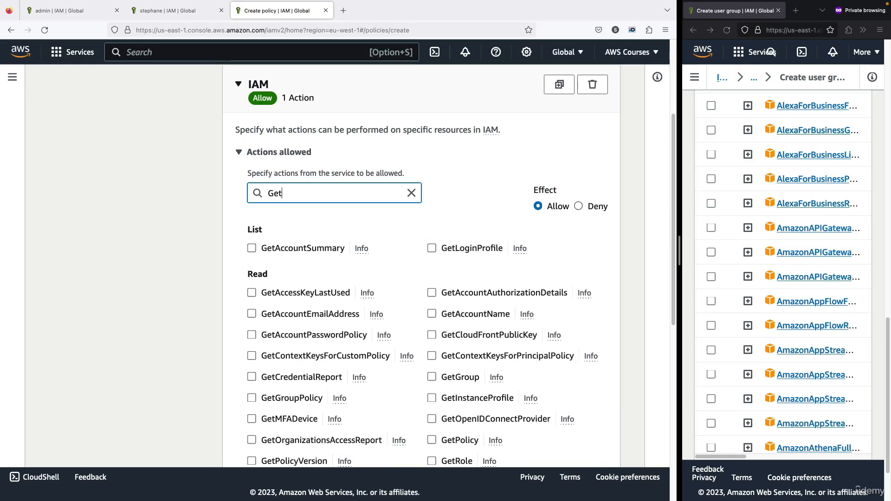
type("User")
left_click(251, 248)
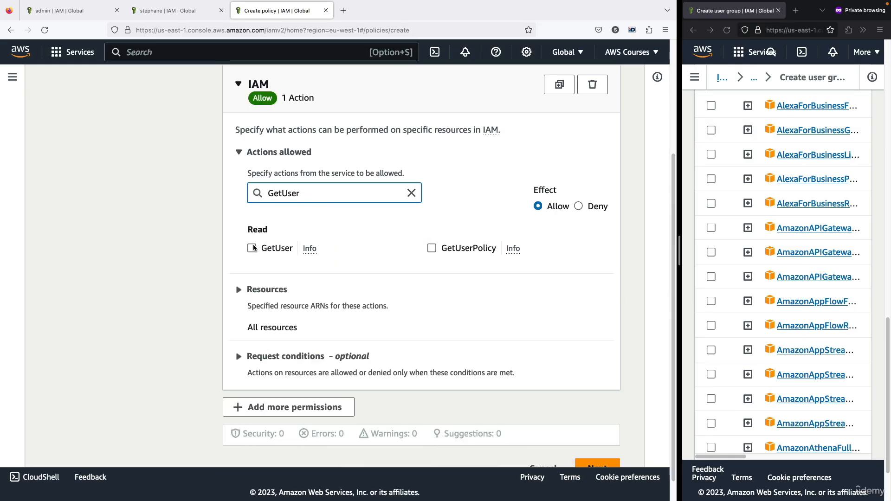
left_click(412, 193)
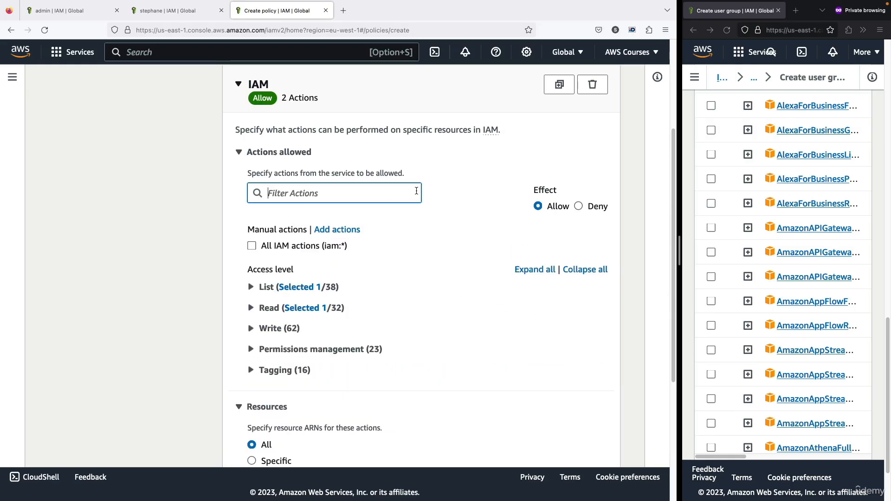
- Keep the resources for the selected IAM actions set to All and proceed to the policy's review stage
scroll(265, 294, "down", 1)
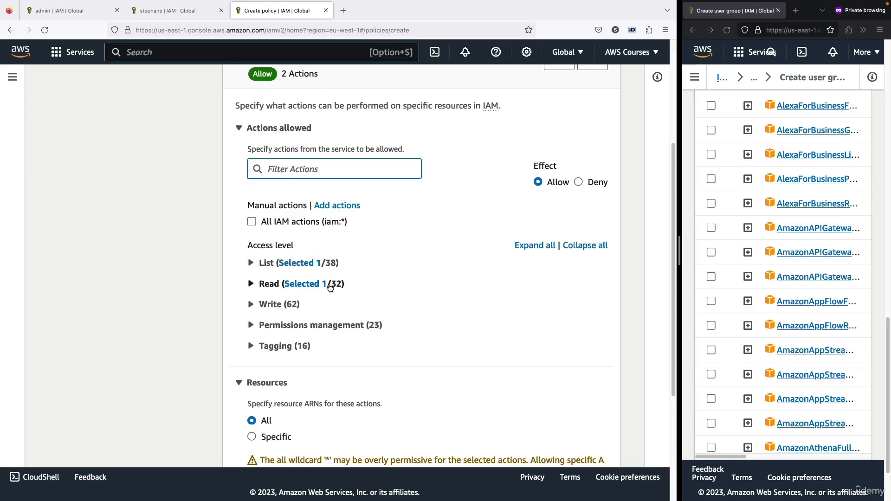
scroll(330, 287, "down", 1)
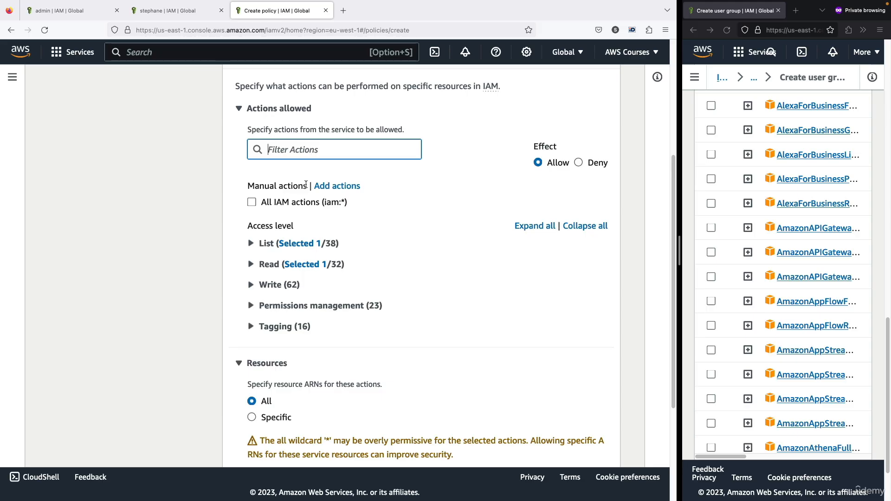
scroll(304, 195, "down", 5)
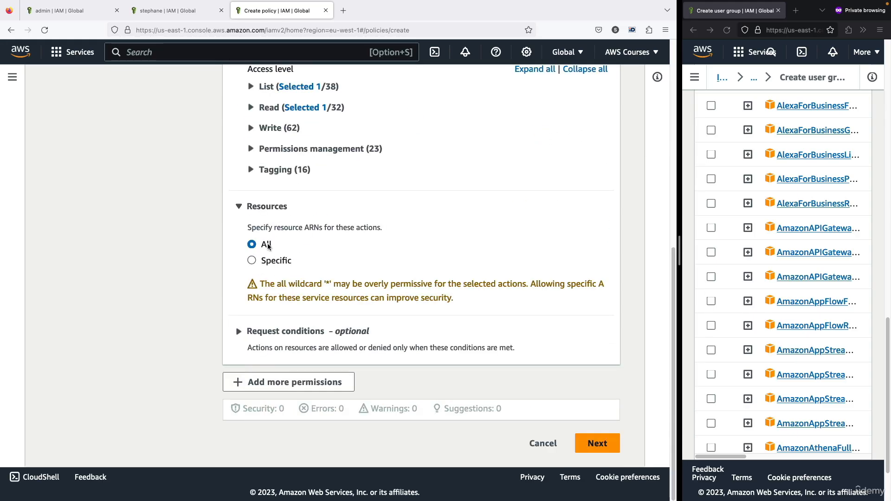
left_click_drag(267, 244, 273, 245)
left_click(283, 241)
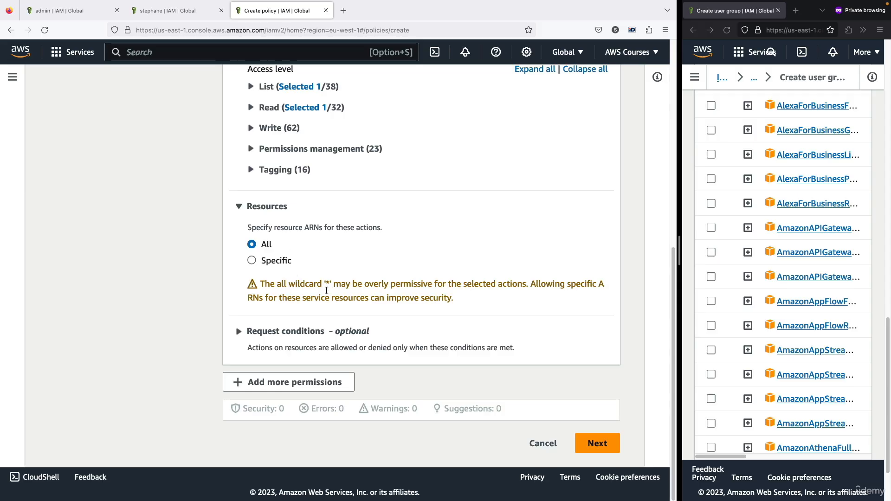
left_click(597, 443)
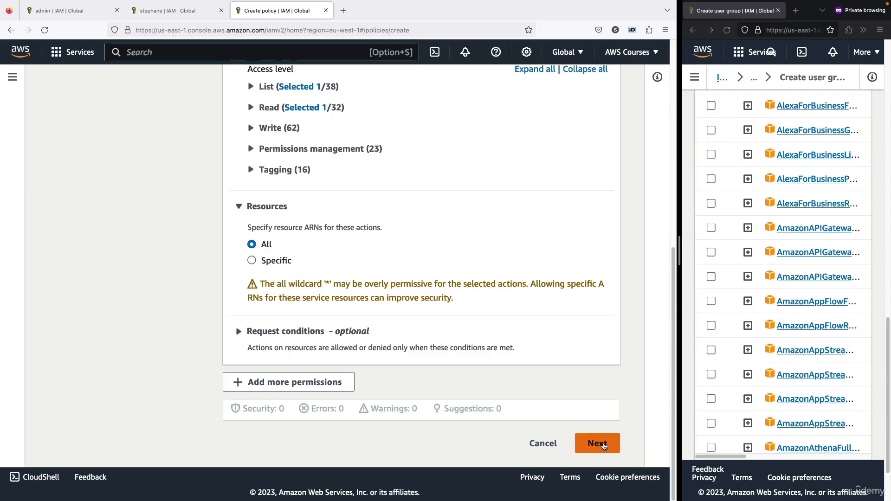
- Name the policy MyIAMPermissions and create it
scroll(384, 221, "down", 5)
scroll(365, 314, "up", 5)
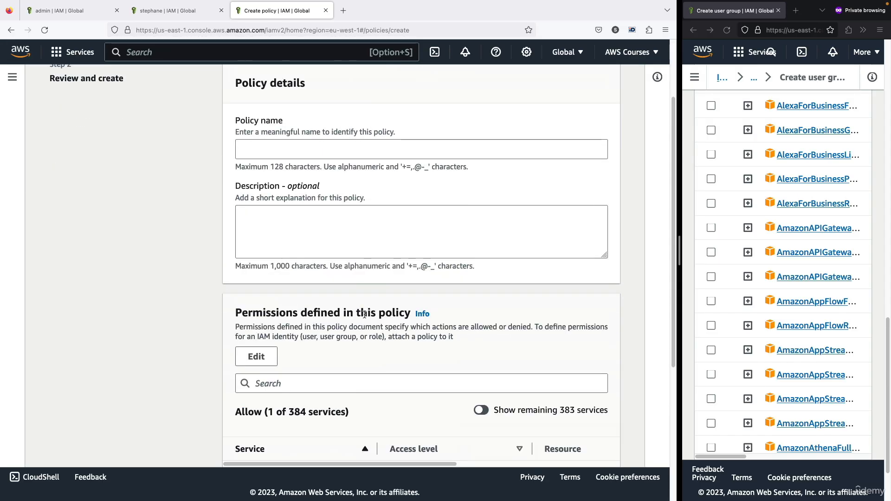
left_click(303, 149)
type("MyI")
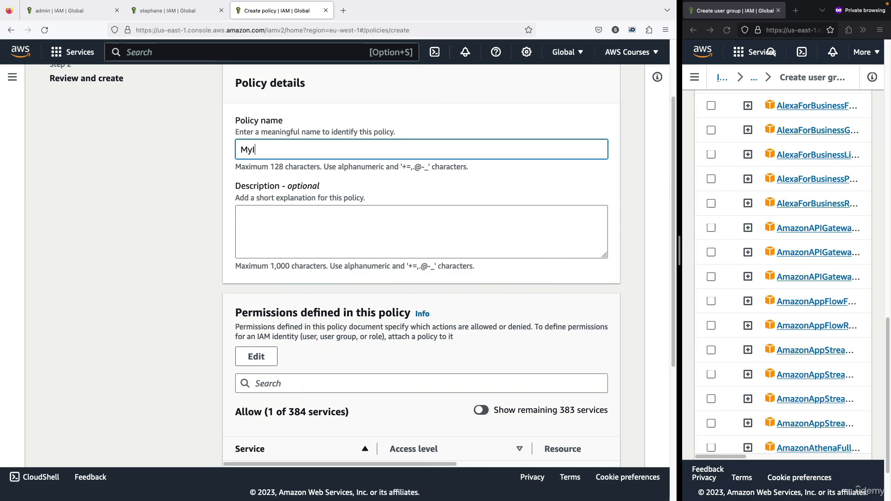
type("AMPermissions")
scroll(296, 160, "down", 10)
left_click(569, 439)
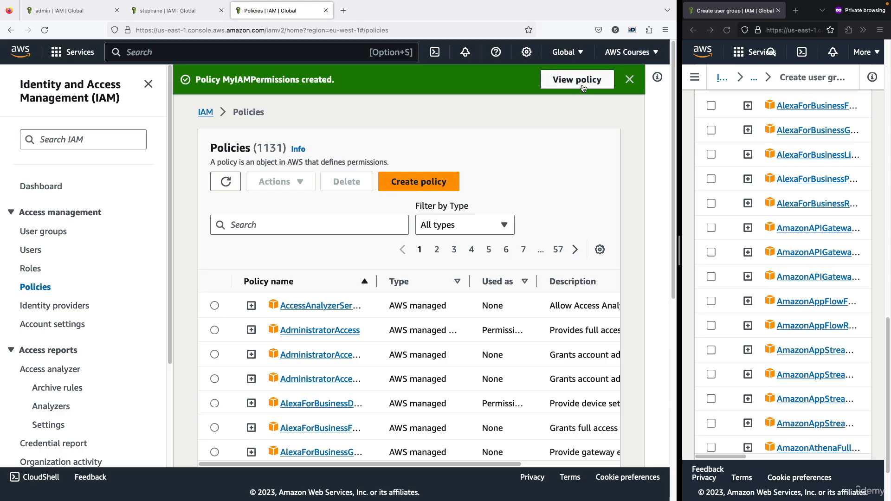
- Open the new MyIAMPermissions policy and display its permissions as JSON
left_click(583, 88)
scroll(346, 222, "down", 2)
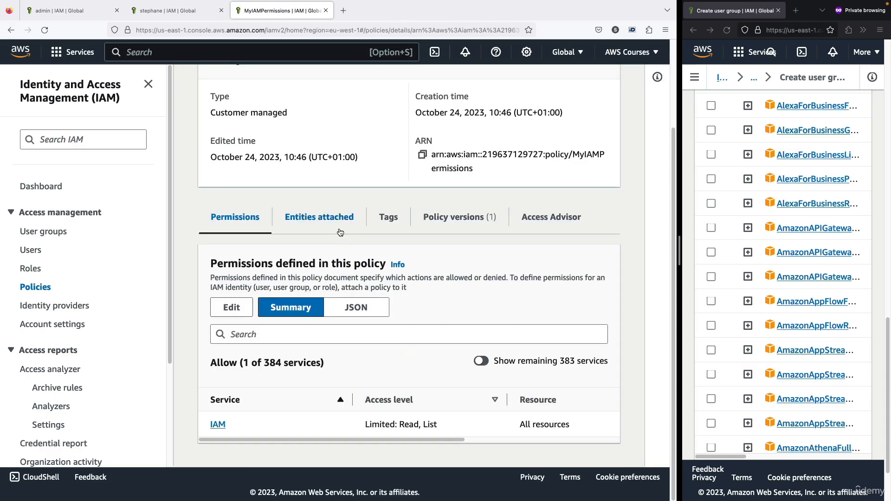
left_click(353, 304)
scroll(371, 288, "down", 2)
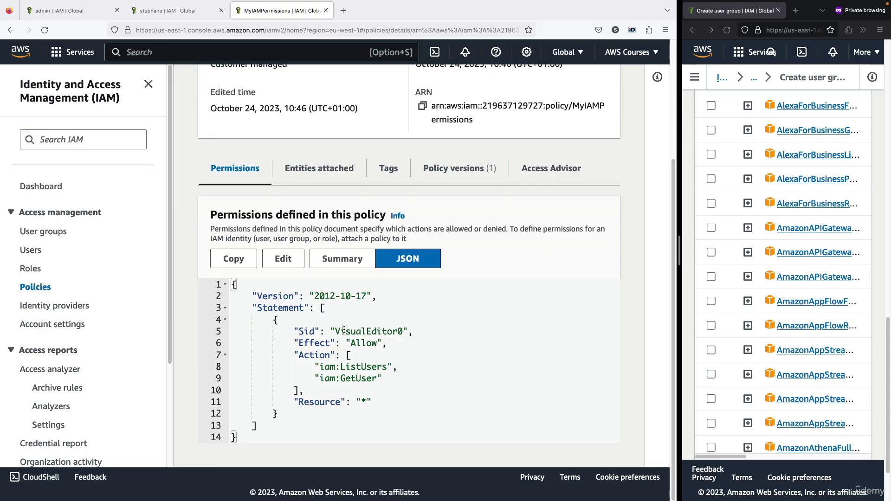
- Examine the Sid, Effect, Action and Resource elements in the MyIAMPermissions JSON, then return to the policy details
left_click_drag(352, 333, 391, 329)
left_click(389, 330)
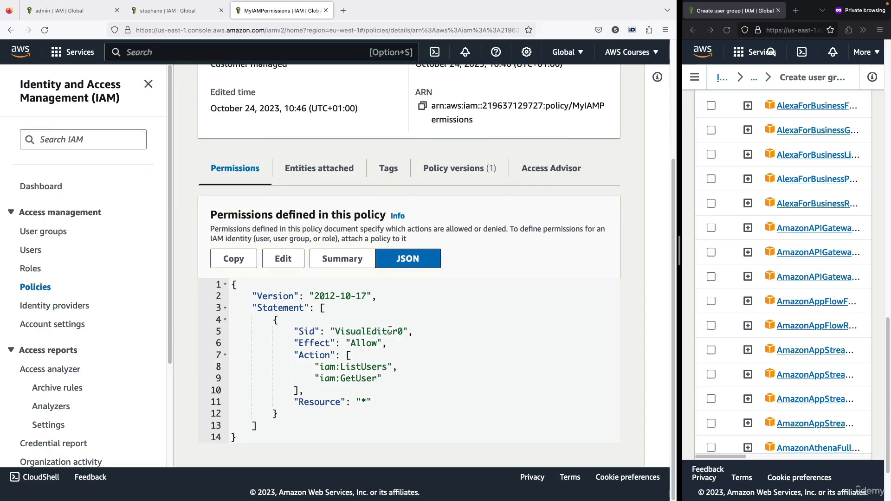
double_click(365, 346)
left_click_drag(321, 367, 381, 367)
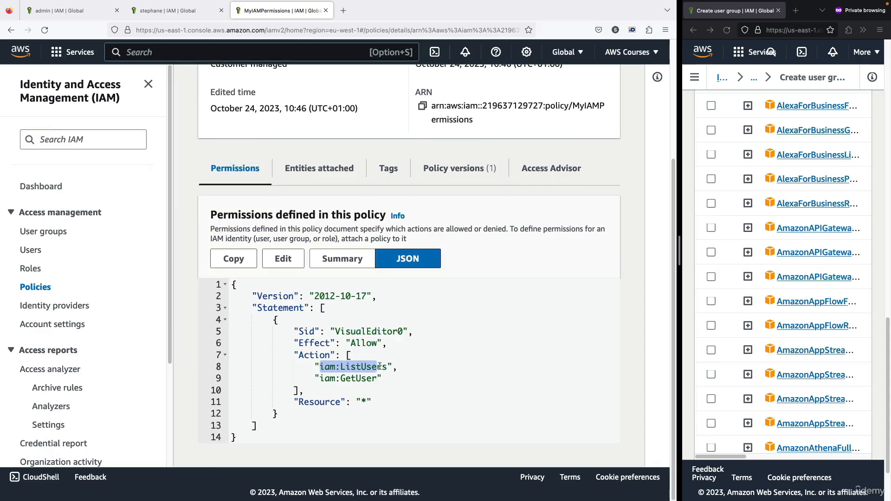
left_click_drag(321, 380, 386, 376)
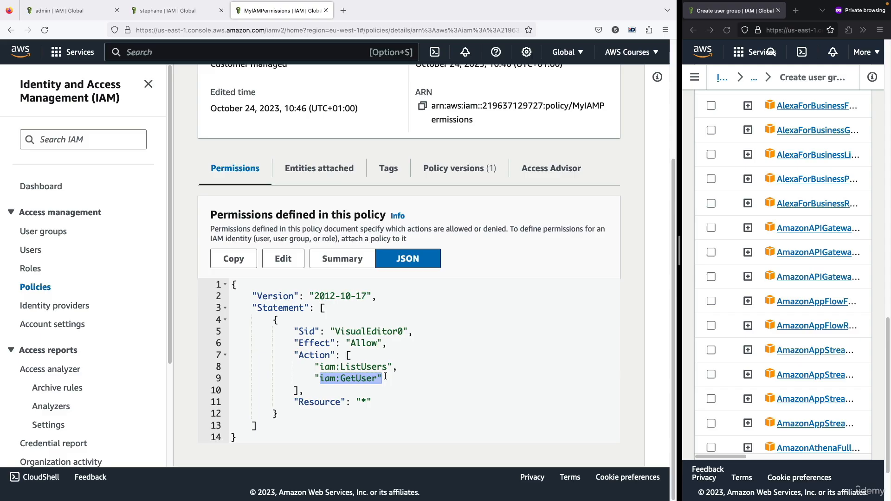
left_click(364, 400)
scroll(283, 159, "up", 3)
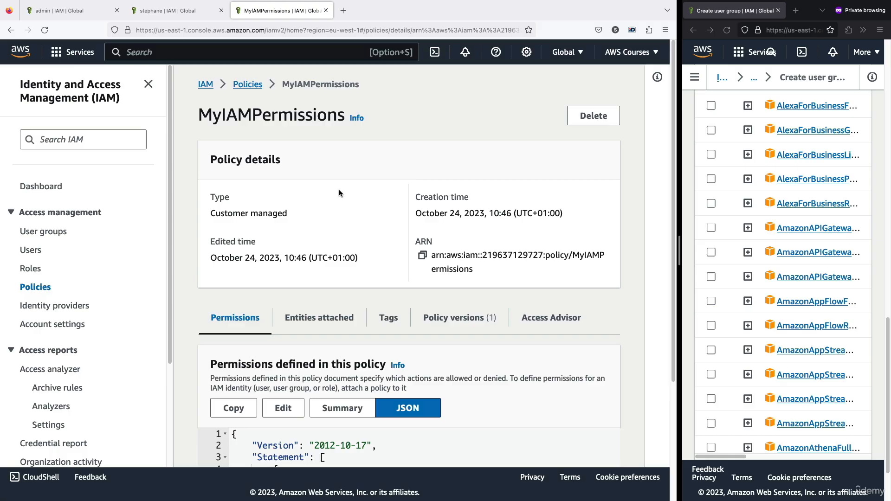
- Delete the developers user group, entering developers to confirm the deletion
left_click(44, 231)
left_click(214, 287)
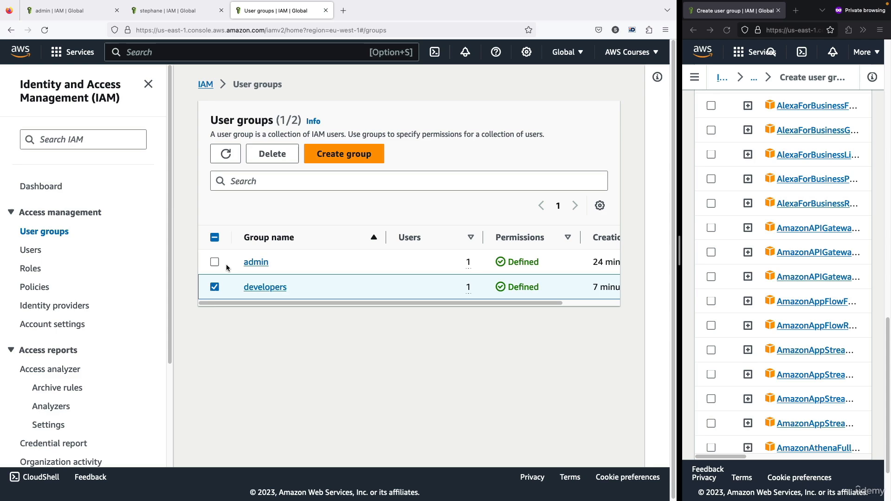
left_click(272, 154)
left_click(402, 312)
type("deve")
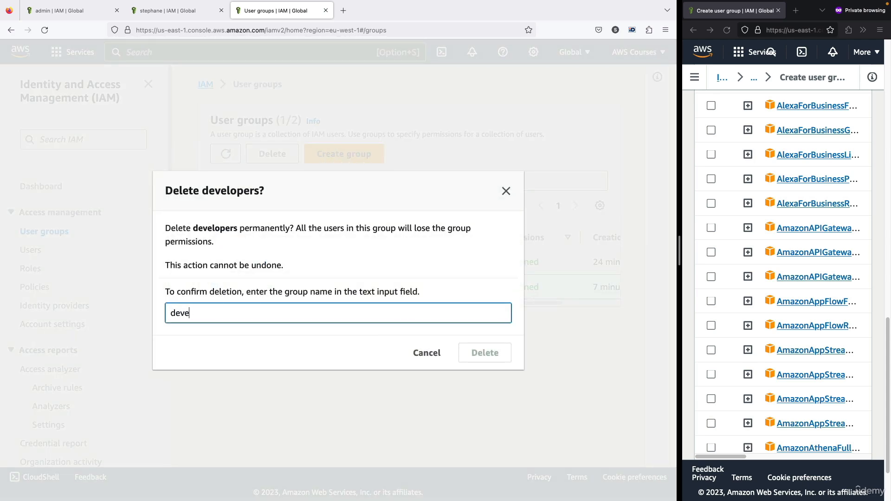
type("lopers")
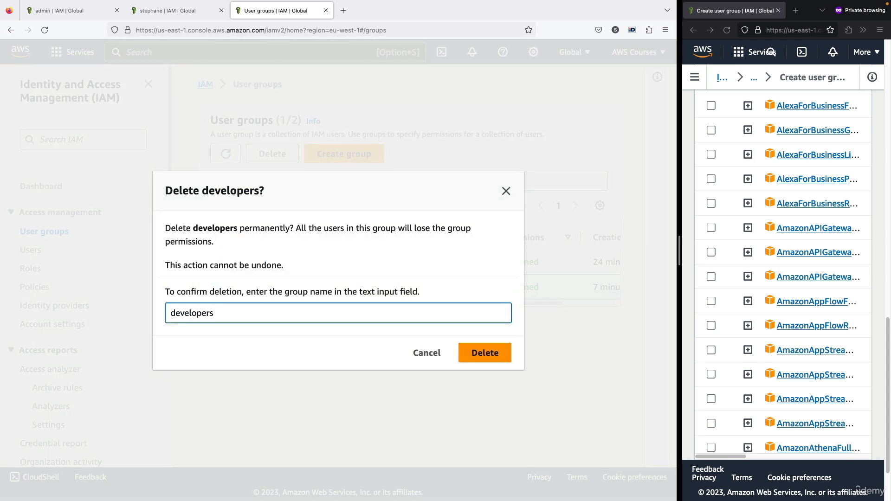
left_click(491, 353)
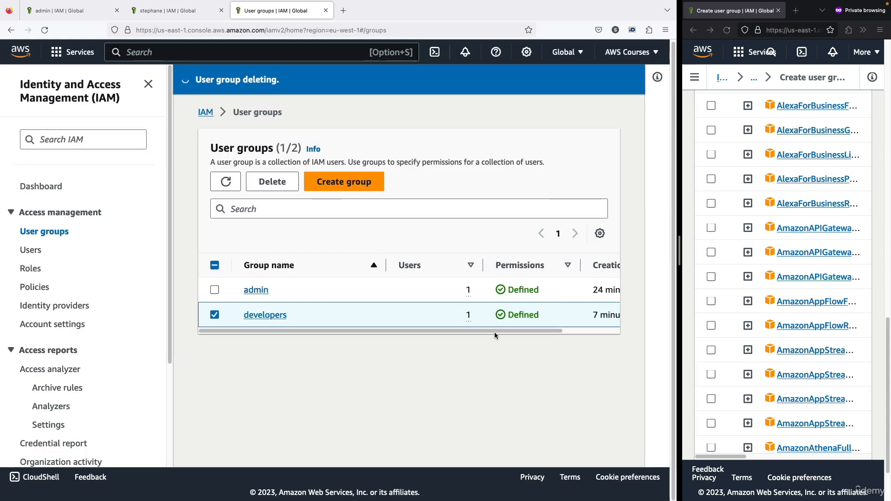
- Remove the directly attached IAMReadOnlyAccess policy from the non-root IAM user's permissions
left_click(30, 250)
left_click(261, 274)
scroll(264, 284, "down", 6)
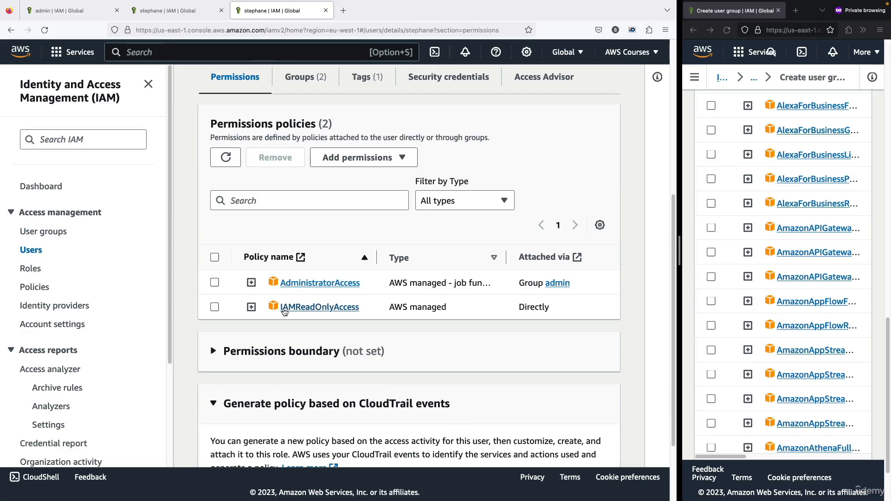
left_click(214, 307)
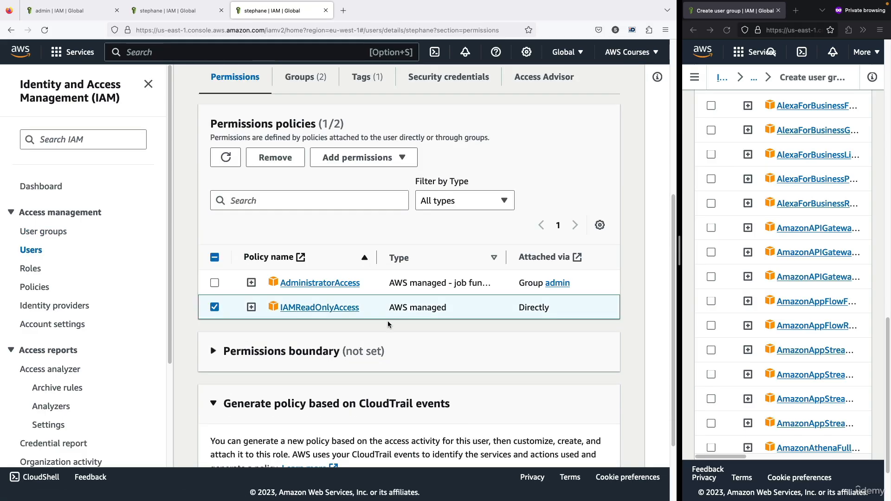
left_click(293, 159)
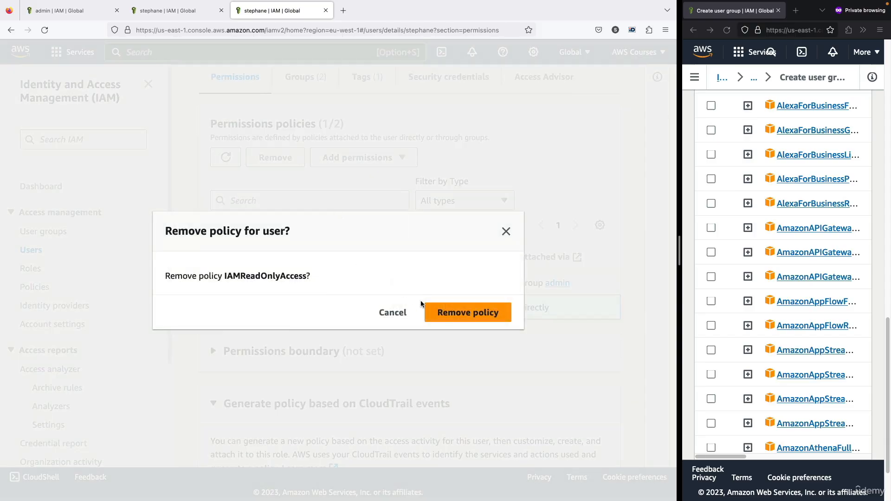
left_click(425, 311)
scroll(251, 292, "up", 1)
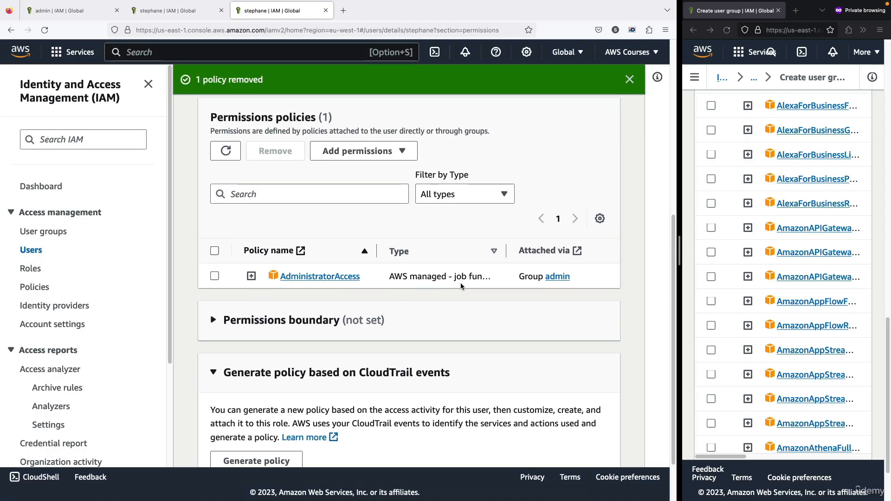
- In the private browser window, abandon the unfinished user group creation and open the IAM users list, keeping both windows equally wide
left_click_drag(670, 259, 443, 260)
scroll(646, 235, "up", 15)
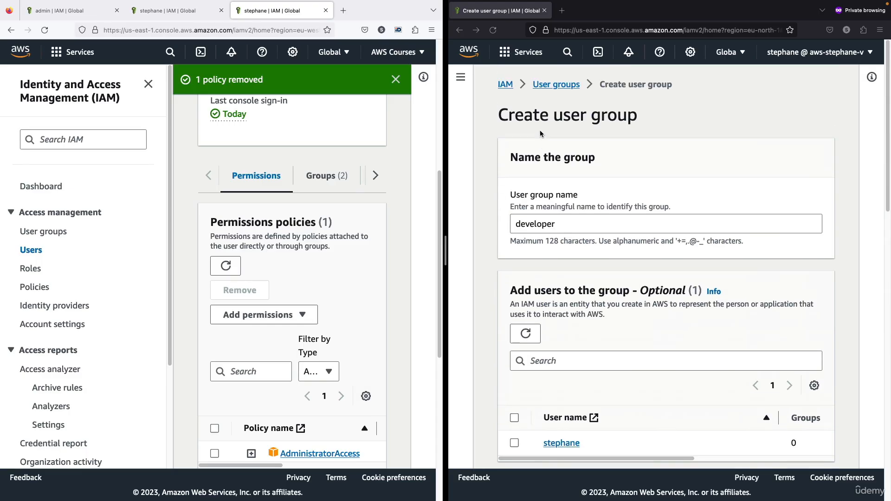
left_click(506, 84)
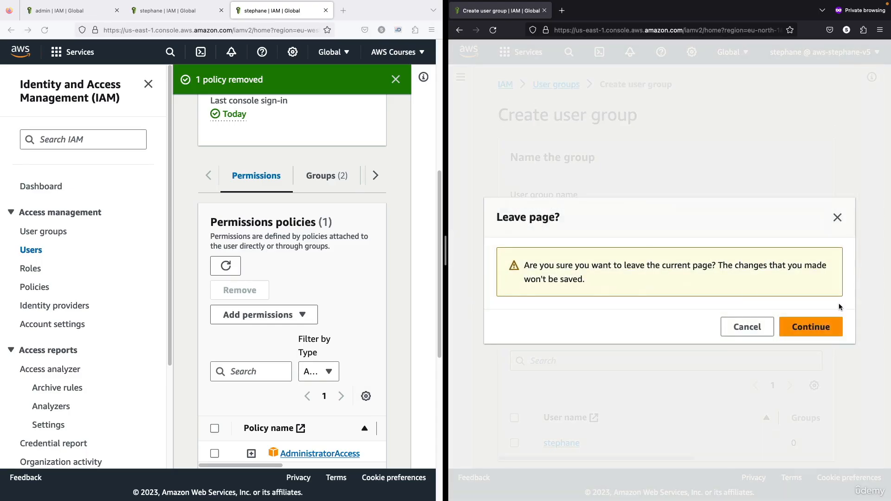
left_click(830, 324)
left_click(489, 251)
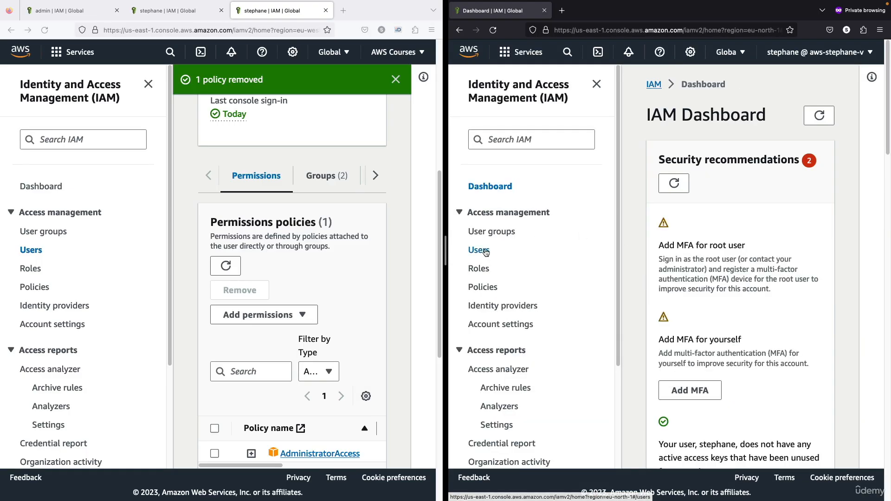
left_click_drag(445, 255, 247, 255)
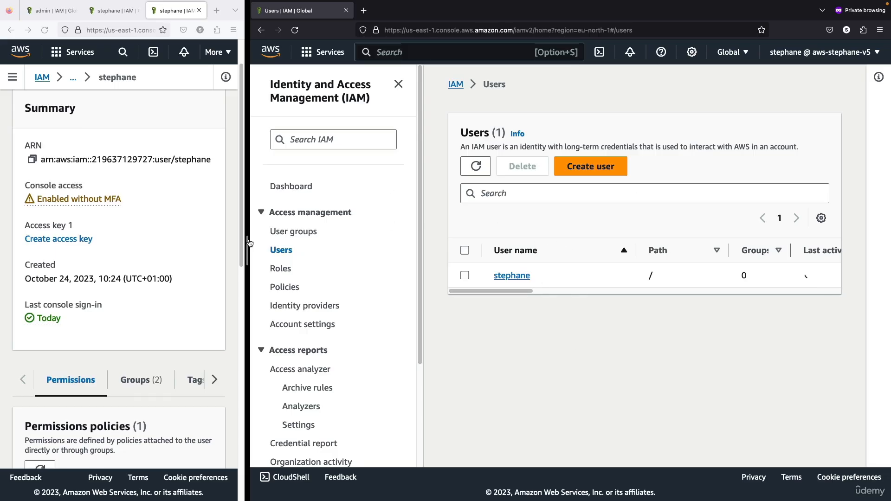
left_click_drag(247, 252, 444, 256)
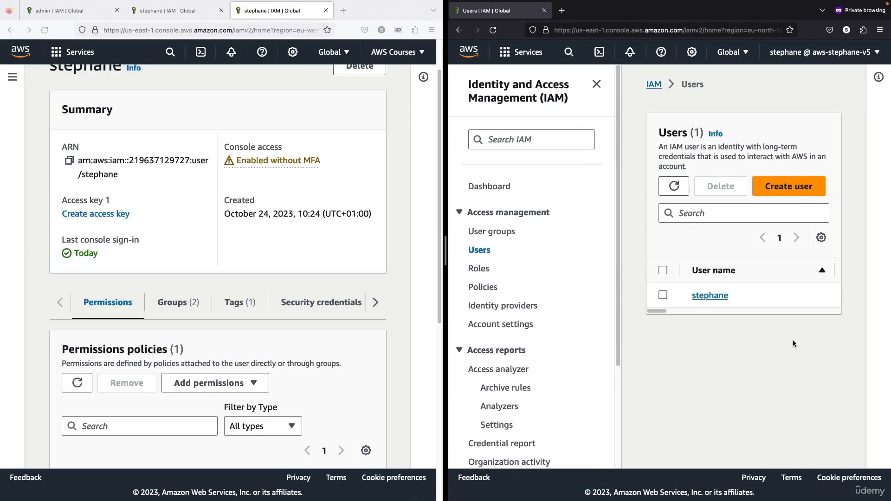